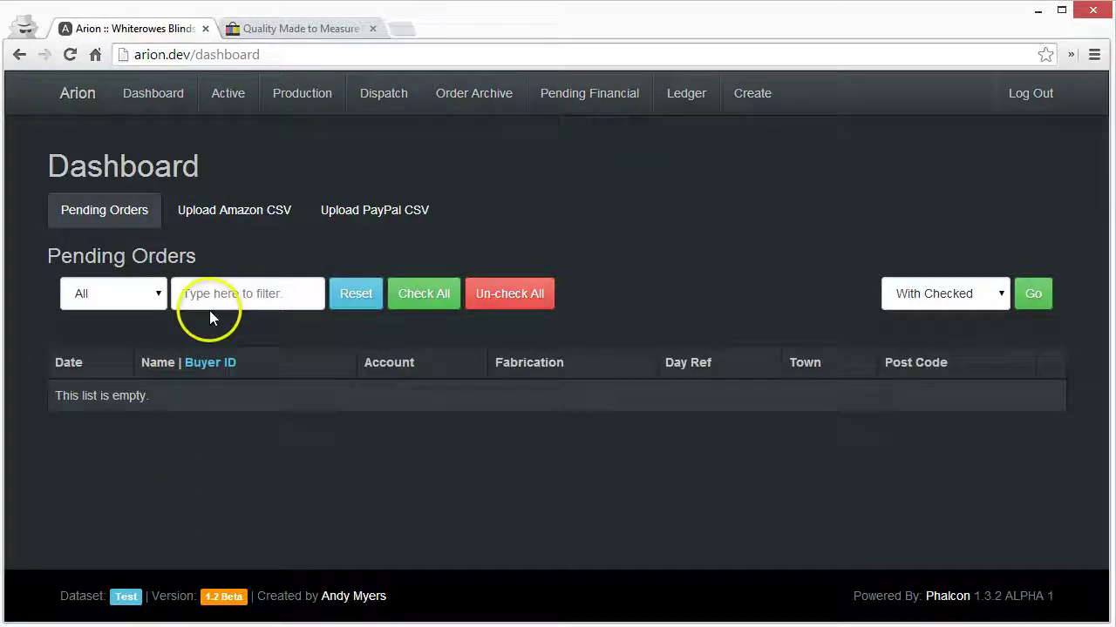
Switch to the eBay made-to-measure Venetian blinds listing and scroll up through it
left_click(290, 30)
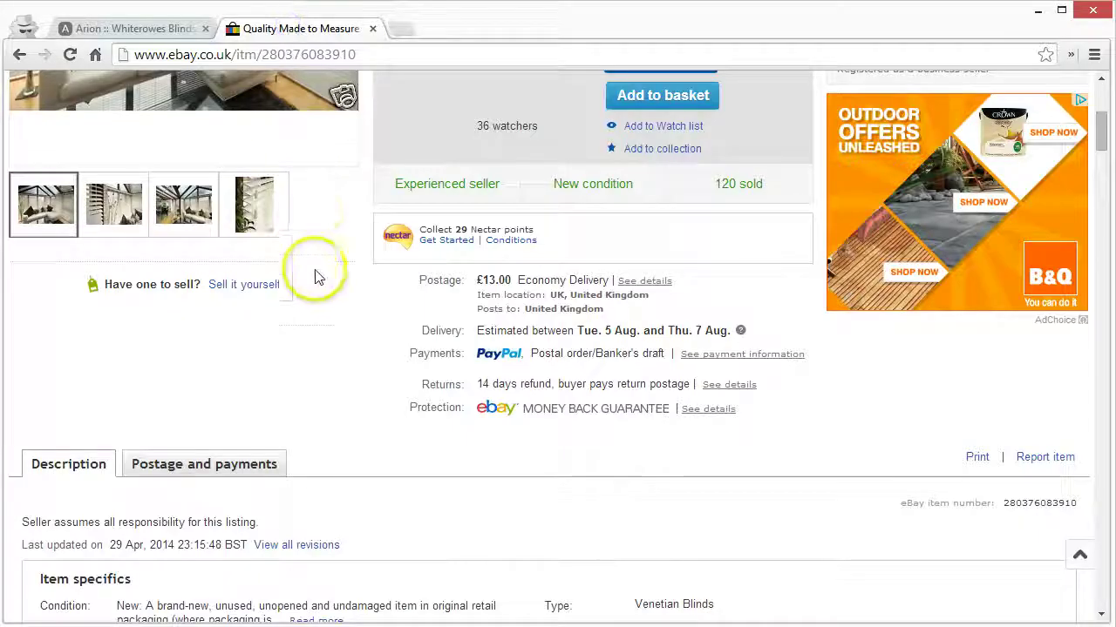
scroll(321, 340, "up", 3)
scroll(331, 375, "up", 3)
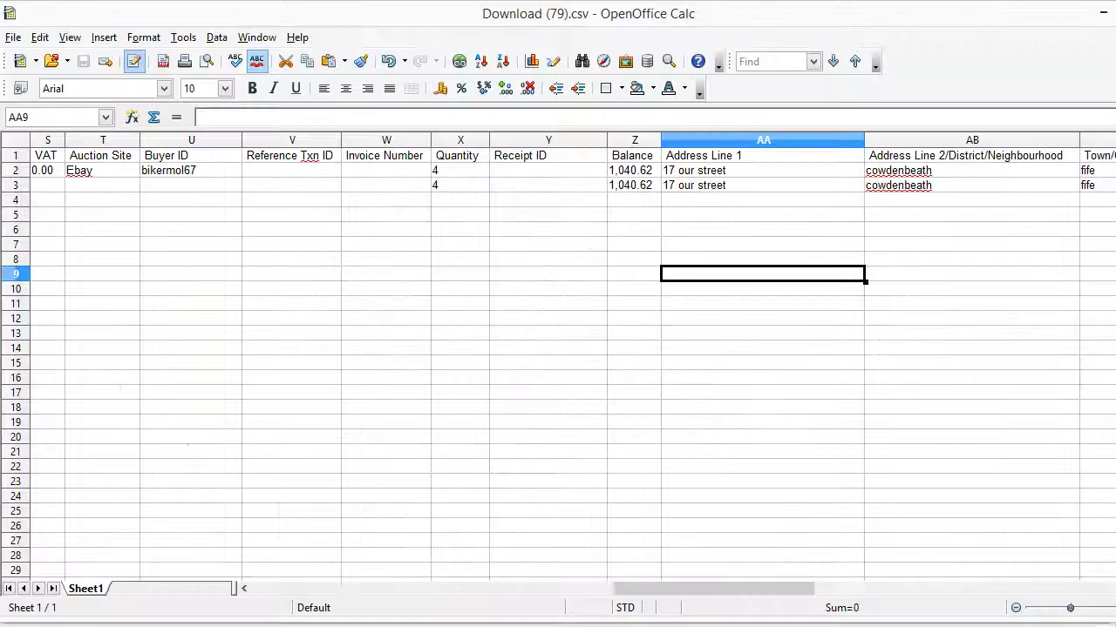
key("alt+Tab")
left_click(392, 200)
left_click_drag(639, 589, 355, 588)
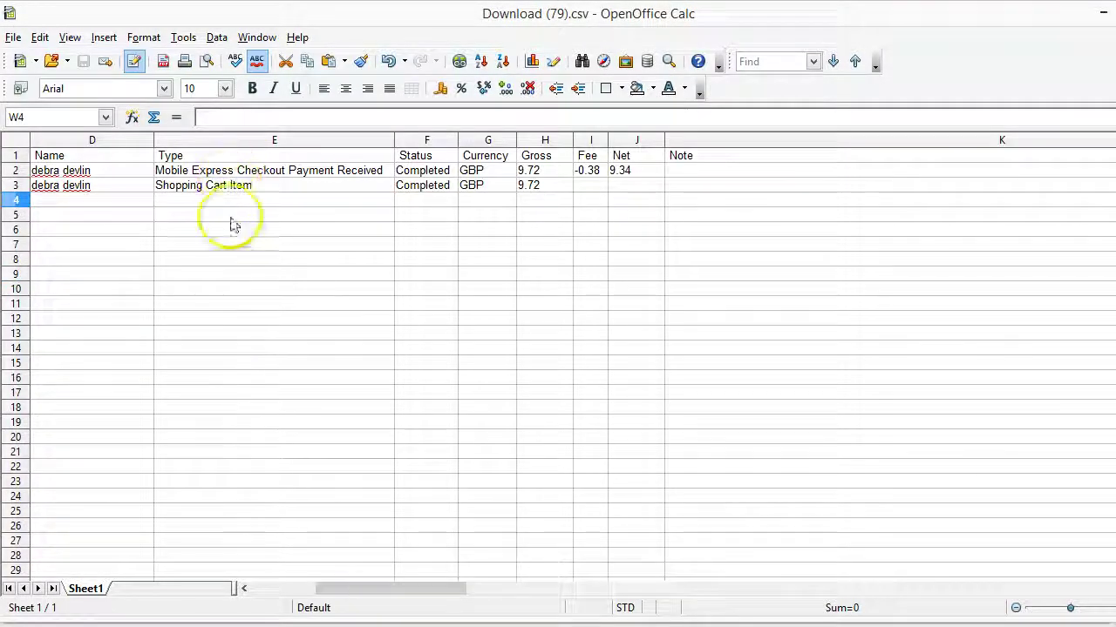
left_click_drag(250, 540, 250, 511)
left_click(264, 259)
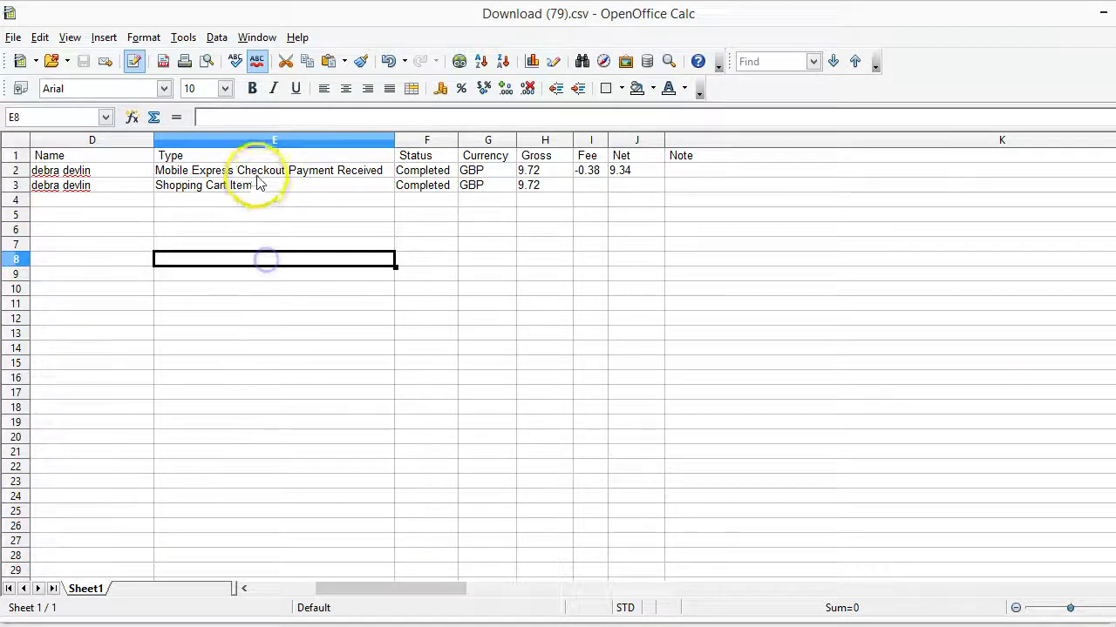
left_click_drag(453, 589, 312, 598)
left_click(406, 171)
left_click(70, 186)
left_click(120, 246)
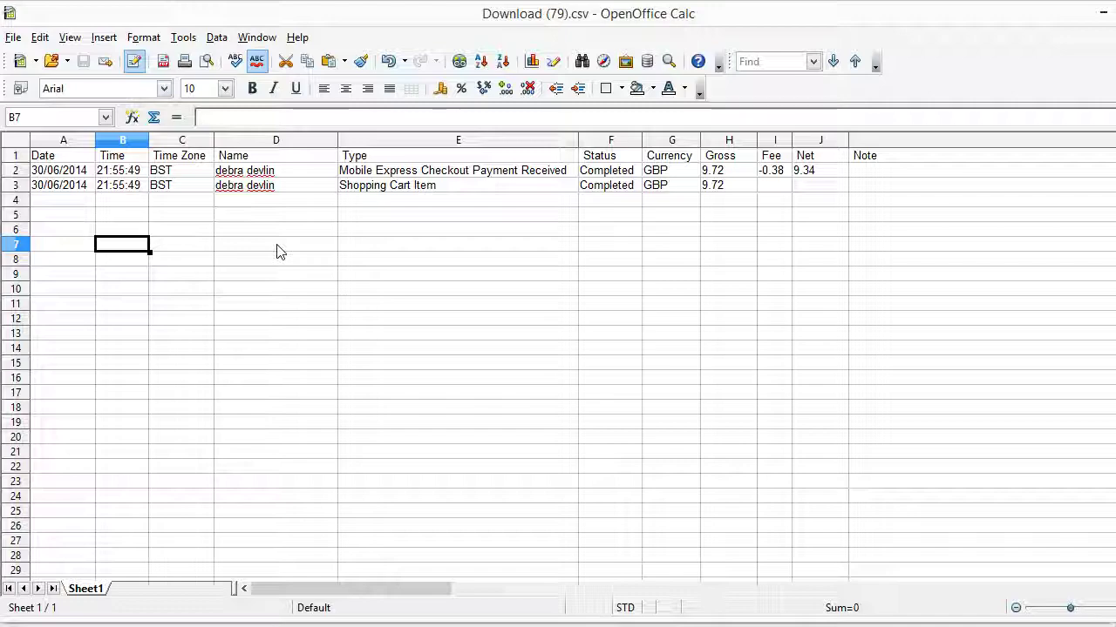
Back in Arion, select Download (79).csv as the file in the Upload PayPal CSV form
left_click(1096, 16)
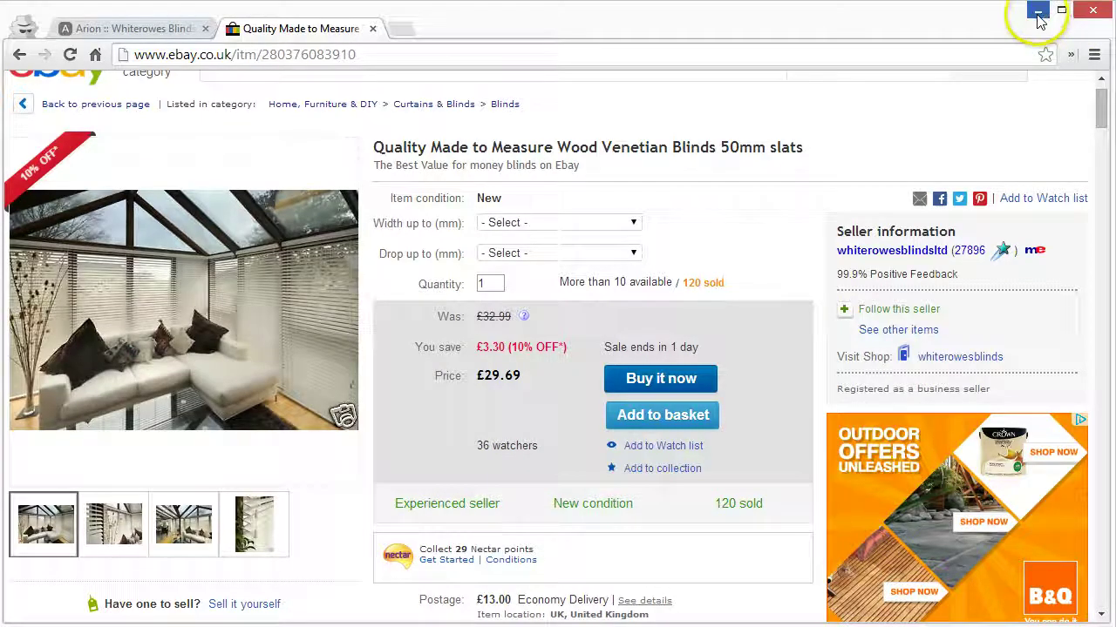
left_click(133, 30)
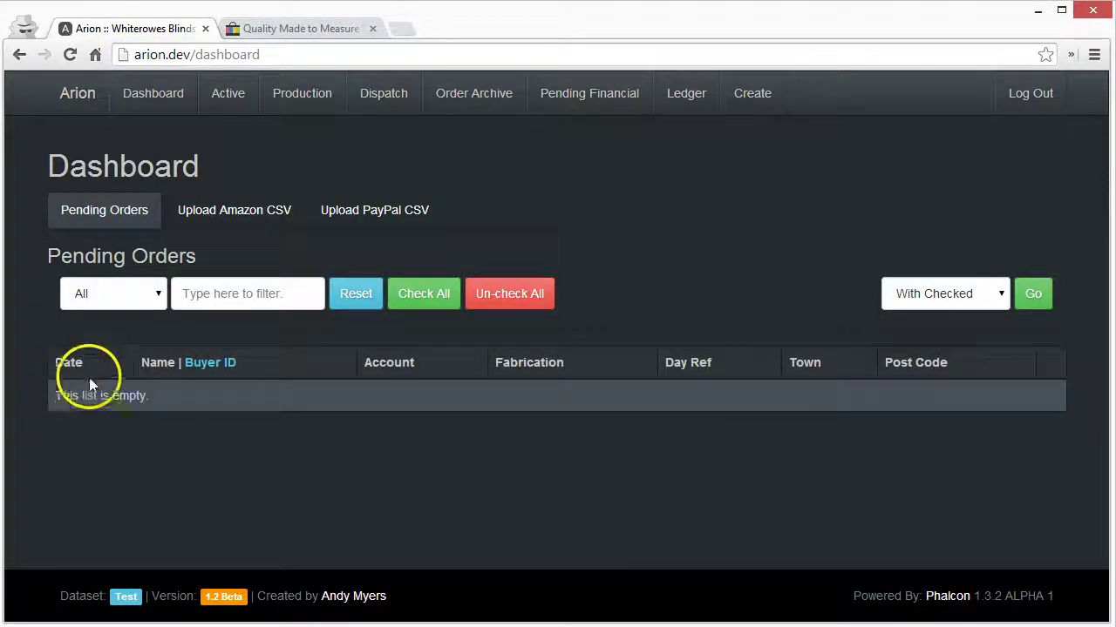
left_click(338, 217)
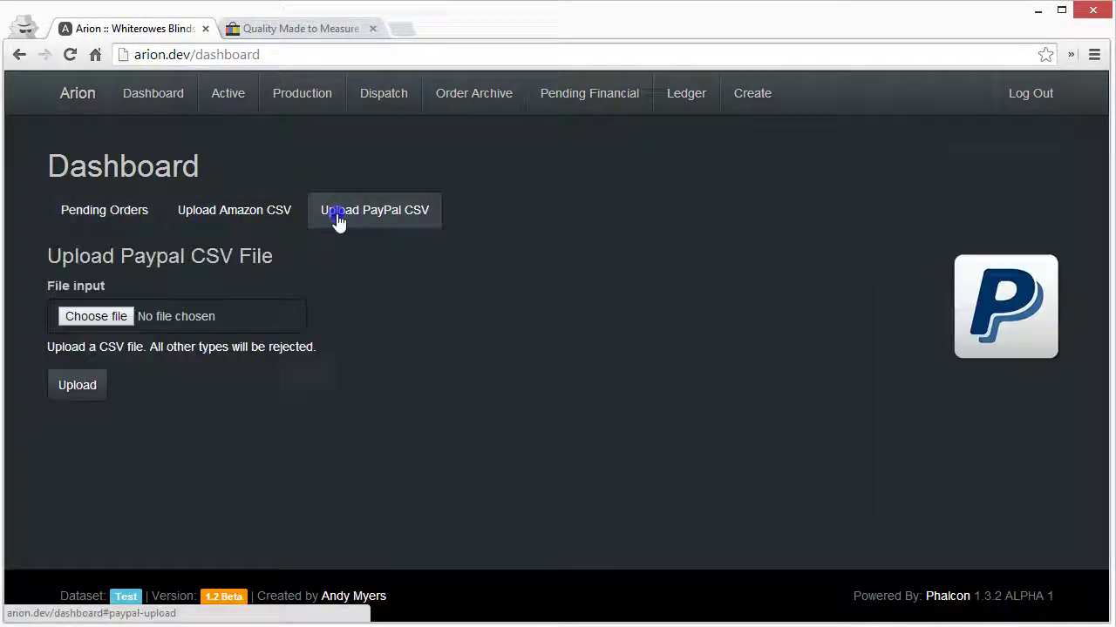
left_click(241, 215)
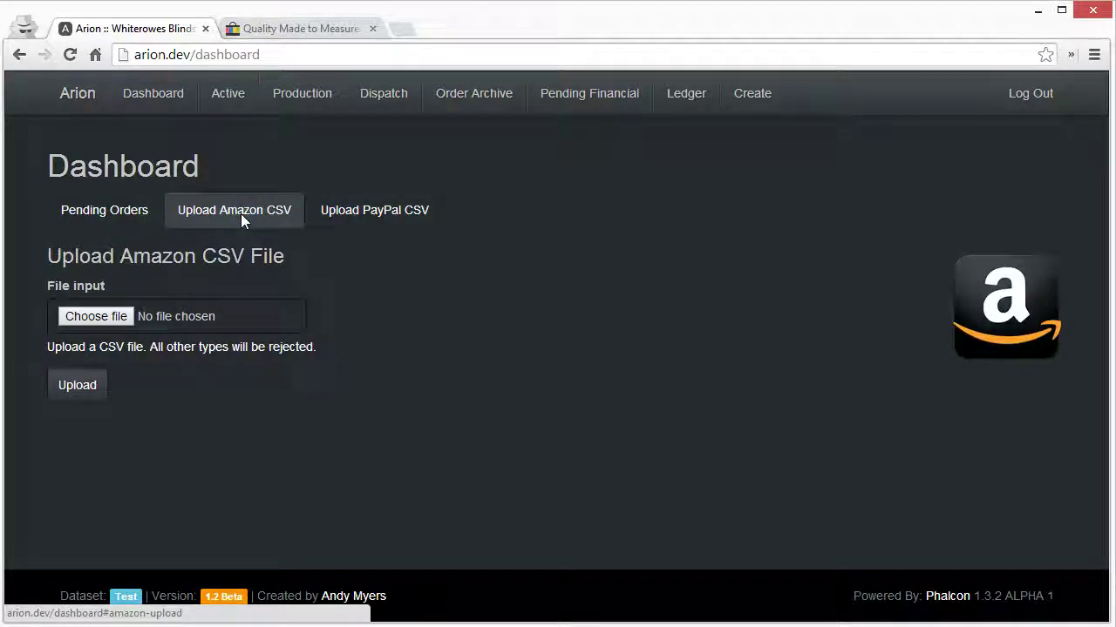
left_click(215, 257)
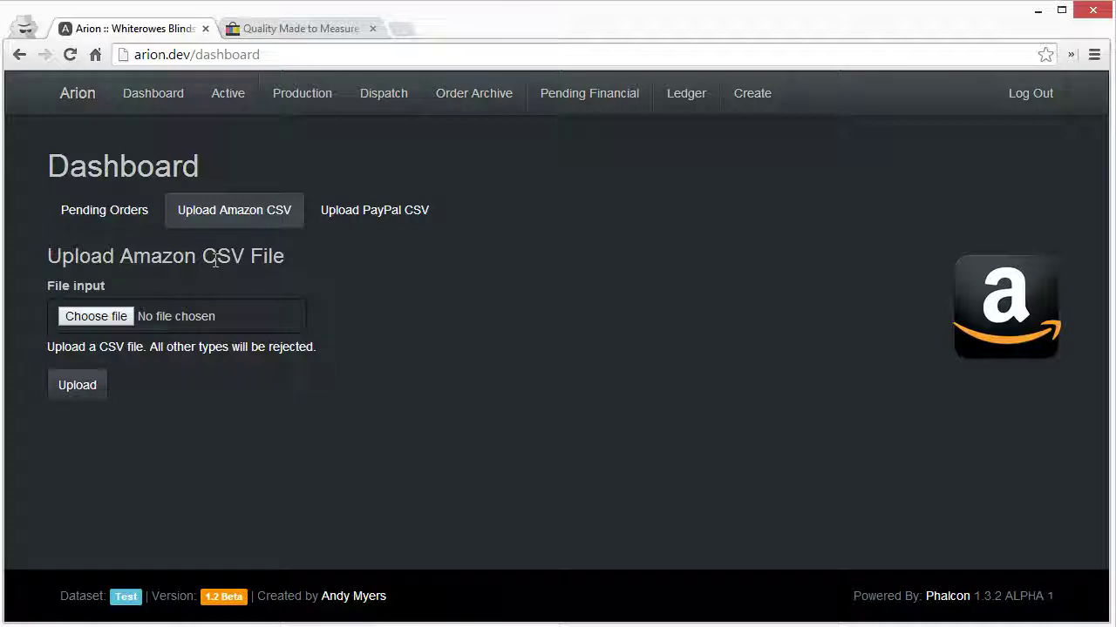
left_click(381, 218)
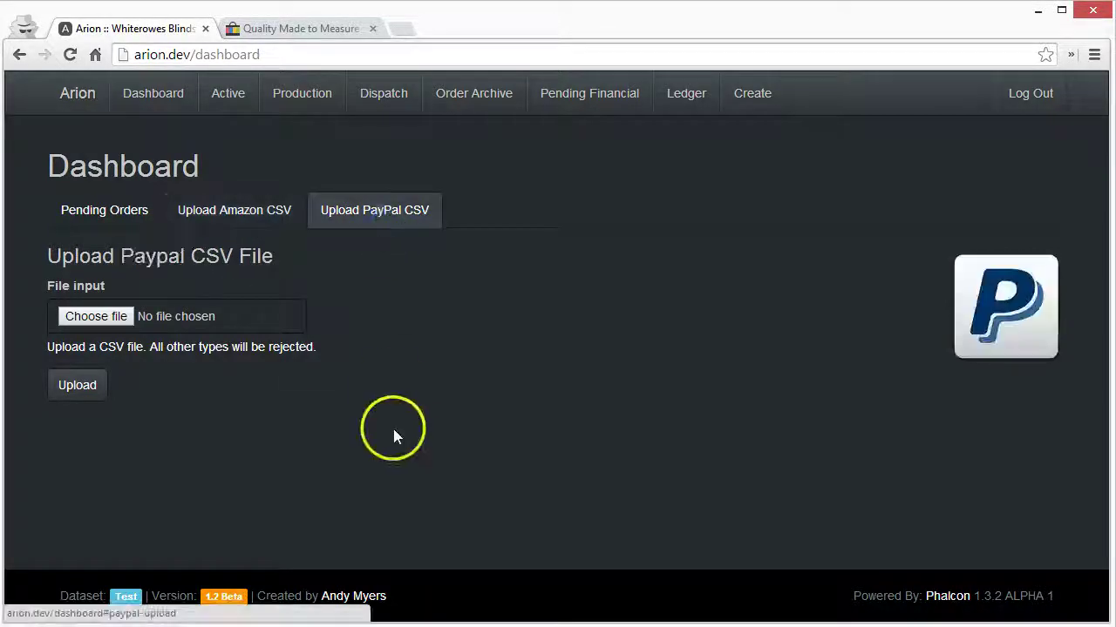
left_click(218, 313)
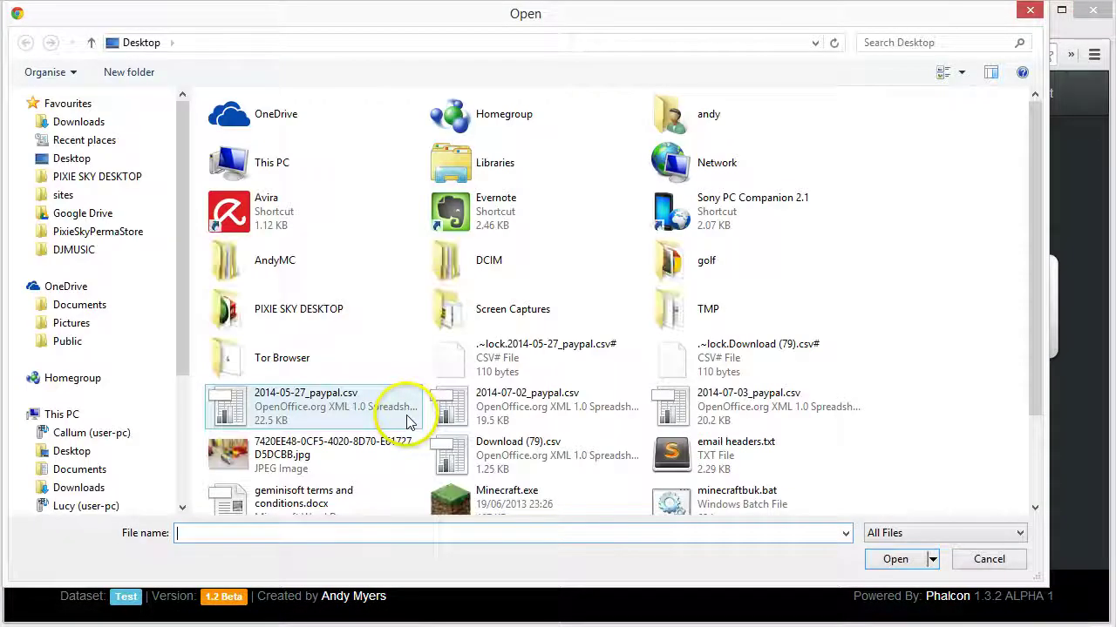
left_click(551, 460)
left_click(895, 558)
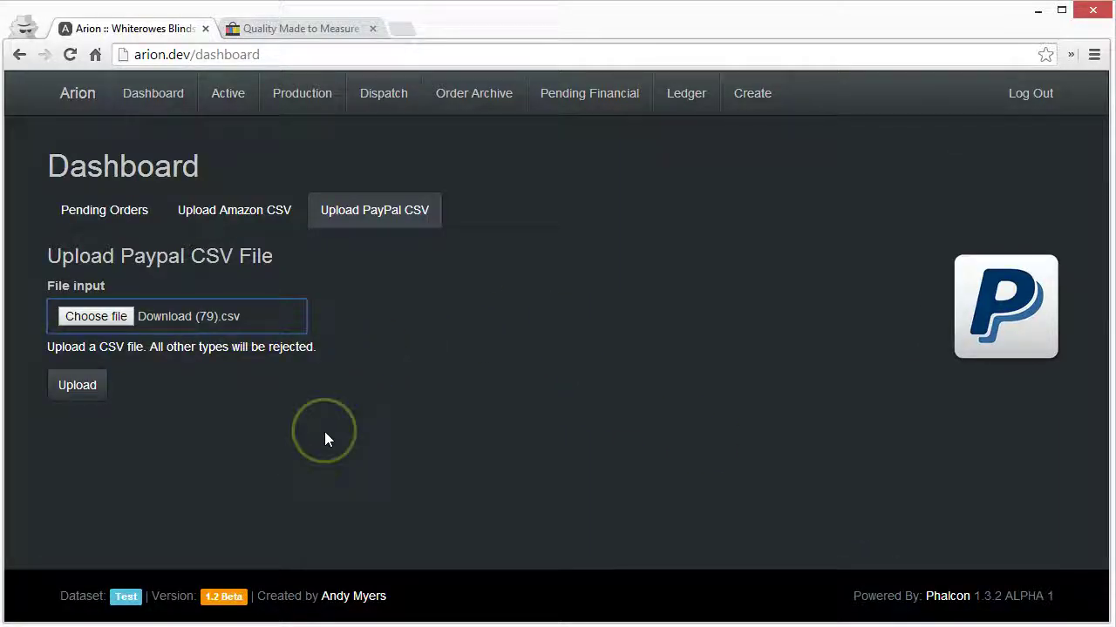
Upload the CSV, review the New Orders preview, and save the PayPal order to the database
left_click(82, 386)
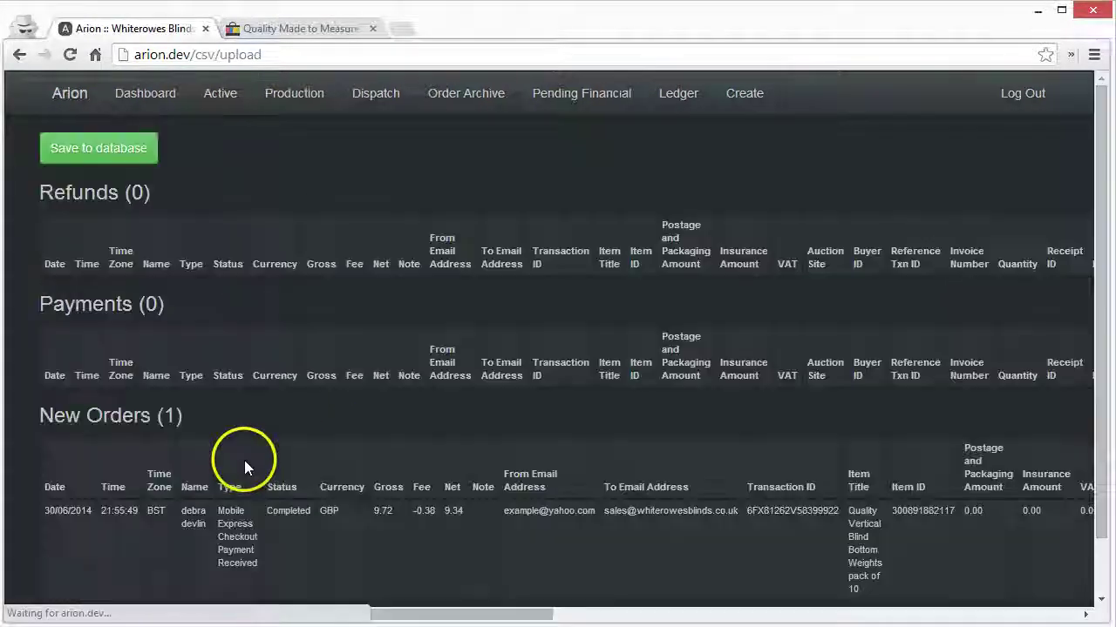
scroll(209, 346, "down", 1)
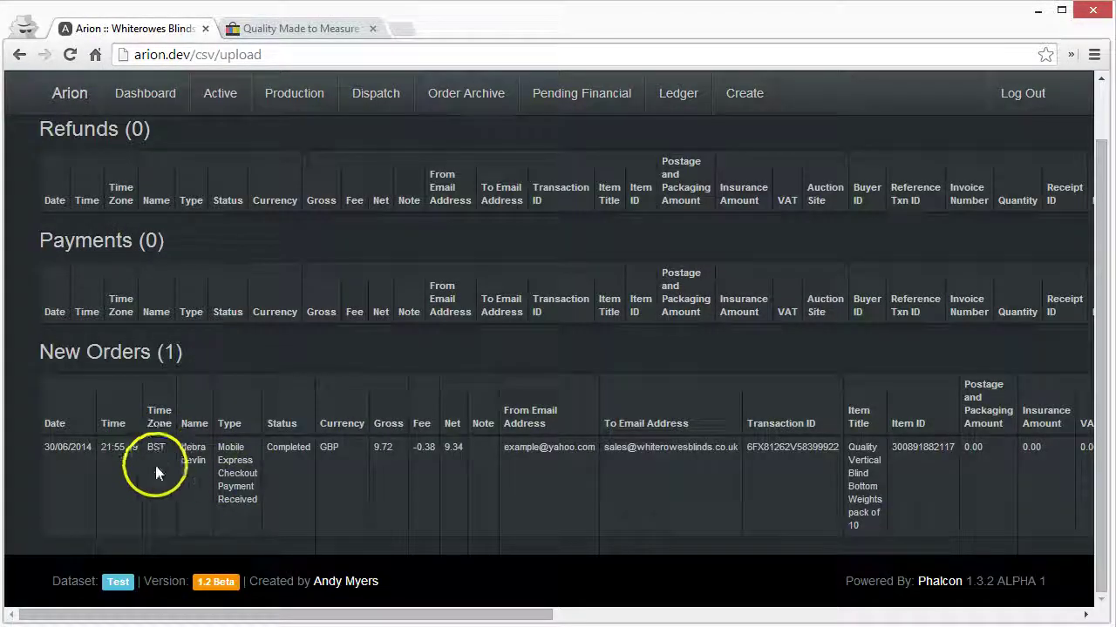
scroll(291, 435, "up", 1)
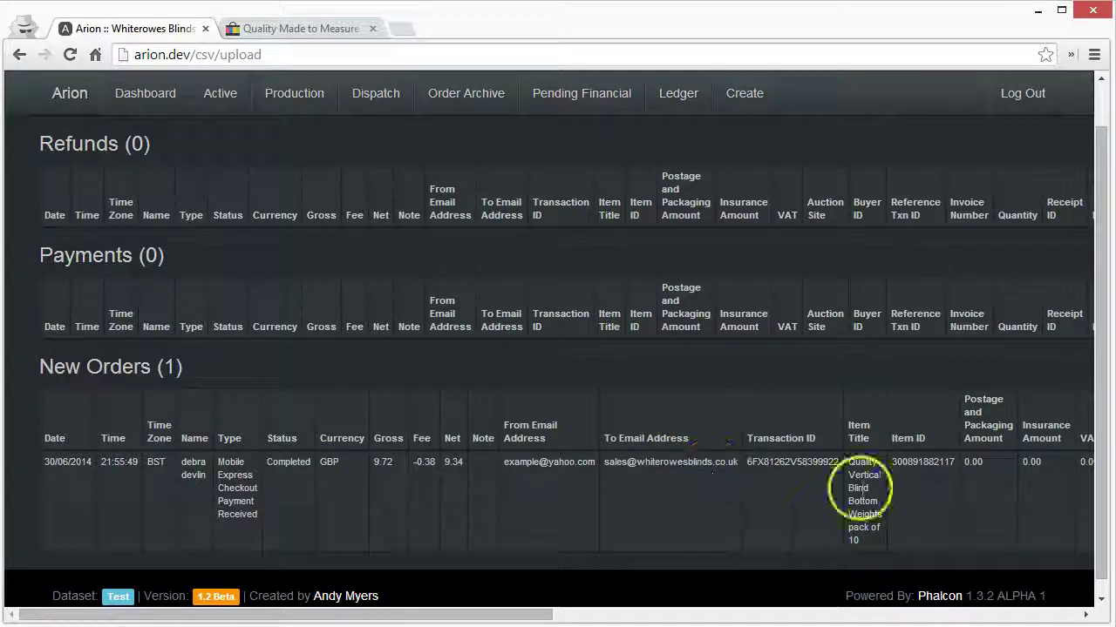
scroll(666, 497, "up", 1)
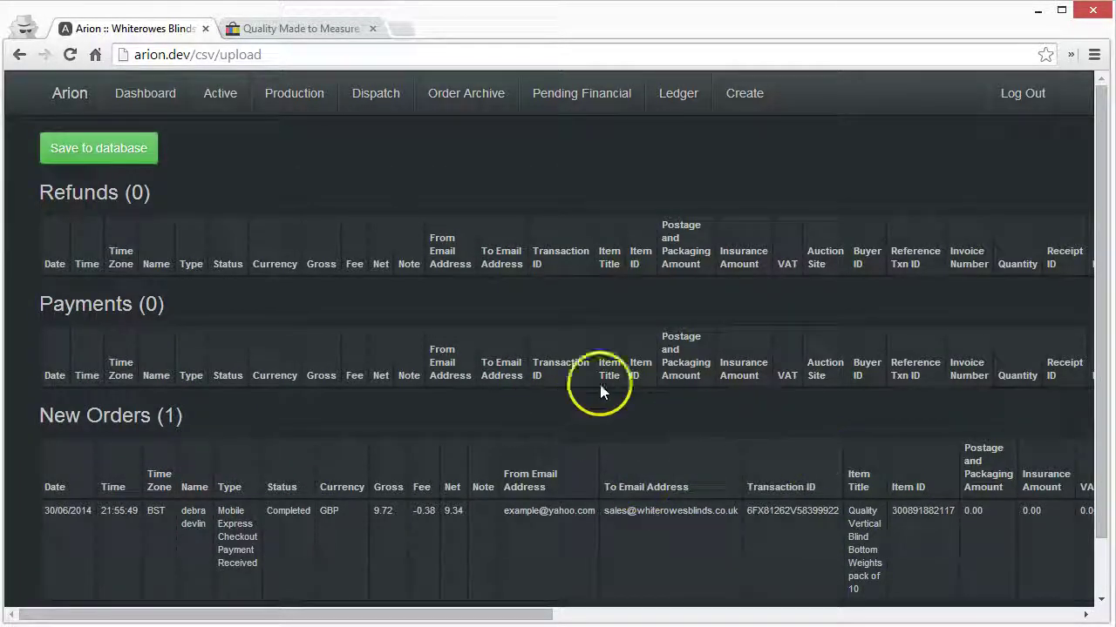
left_click(124, 159)
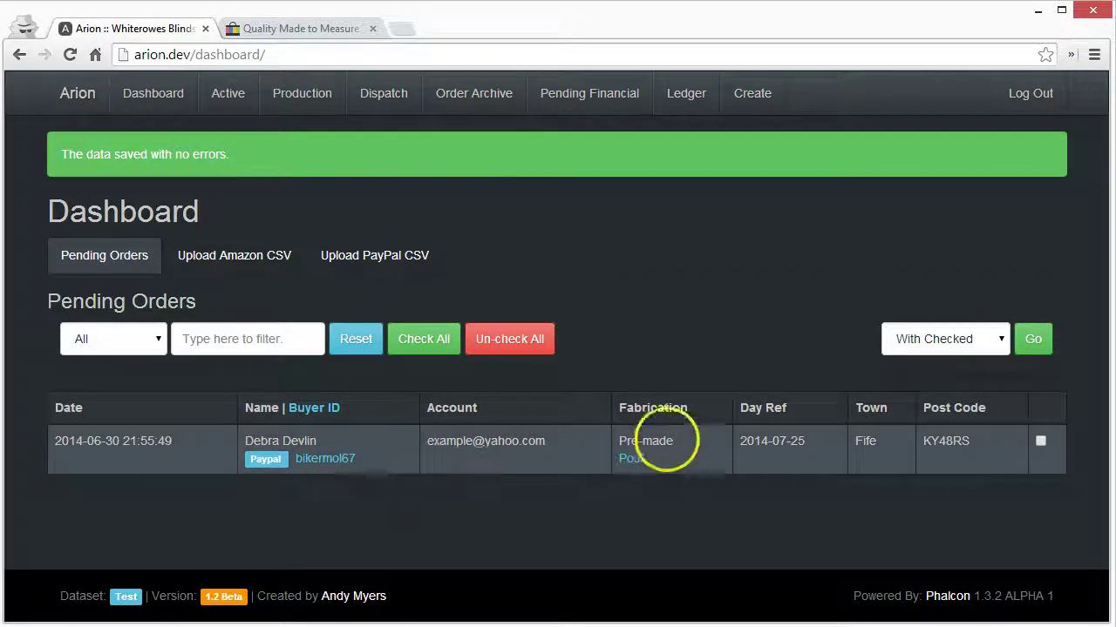
left_click(248, 344)
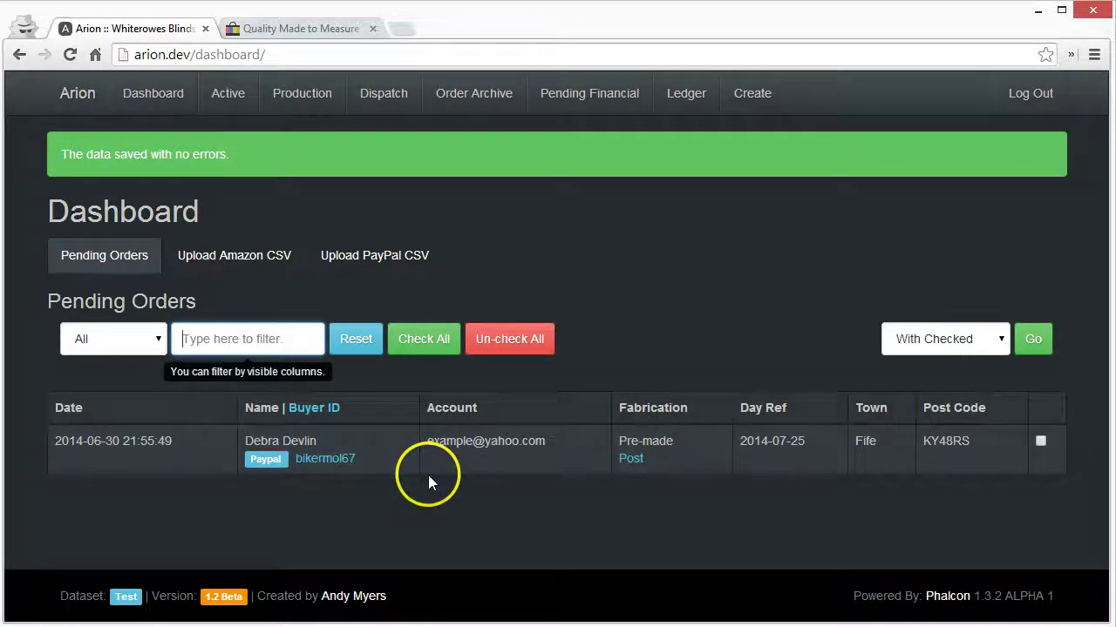
type("hdhdf")
key("BackSpace")
key("BackSpace")
key("BackSpace")
key("BackSpace")
key("BackSpace")
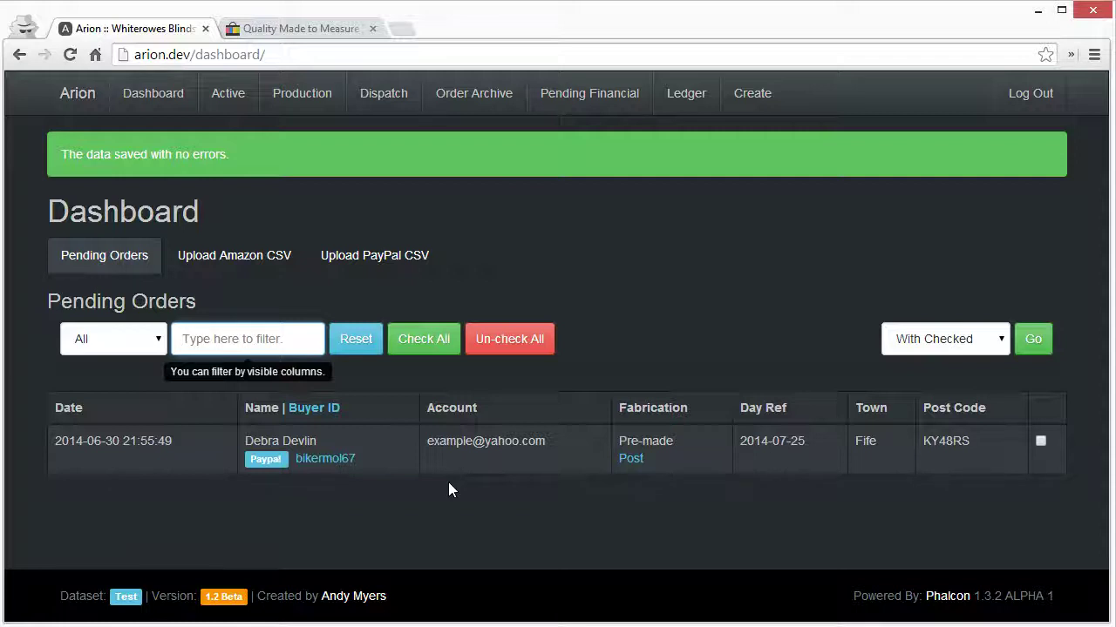
left_click(153, 344)
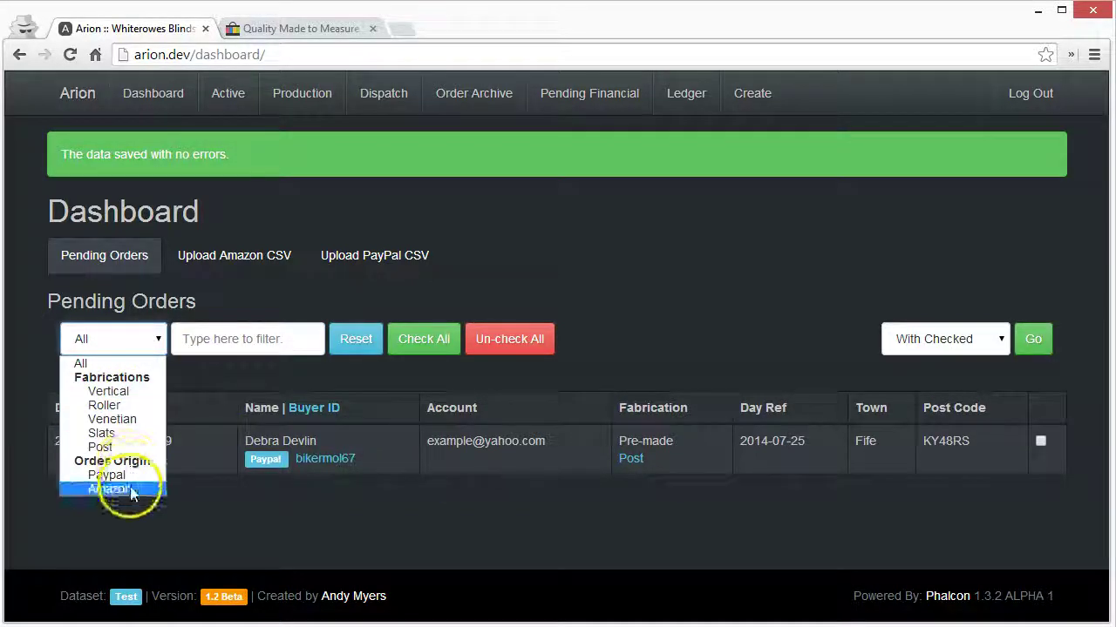
key("Escape")
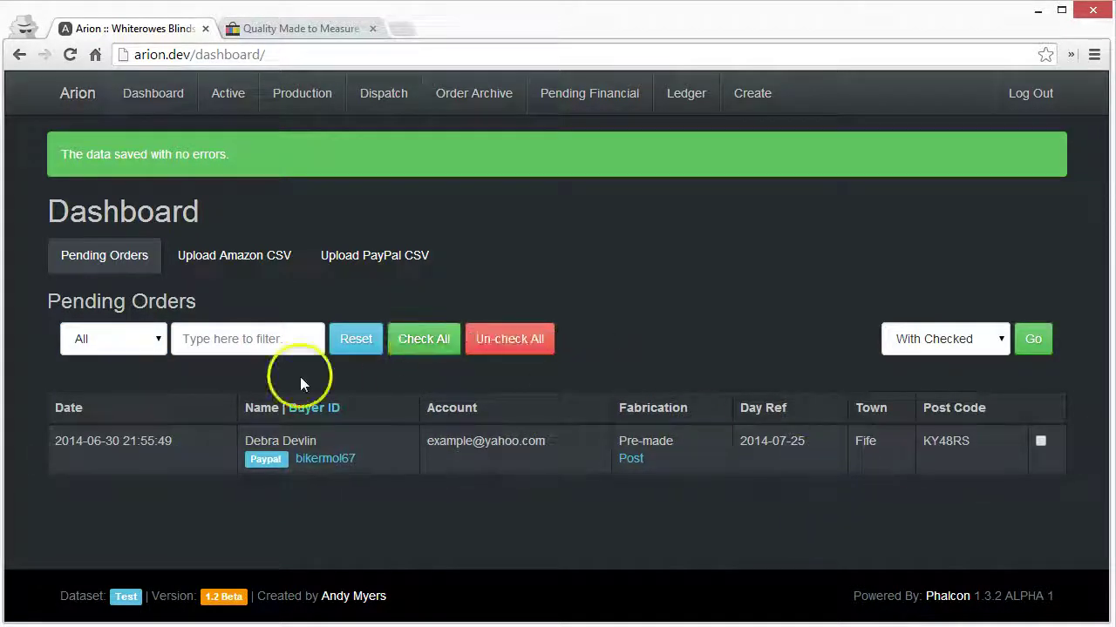
left_click(132, 348)
left_click(122, 405)
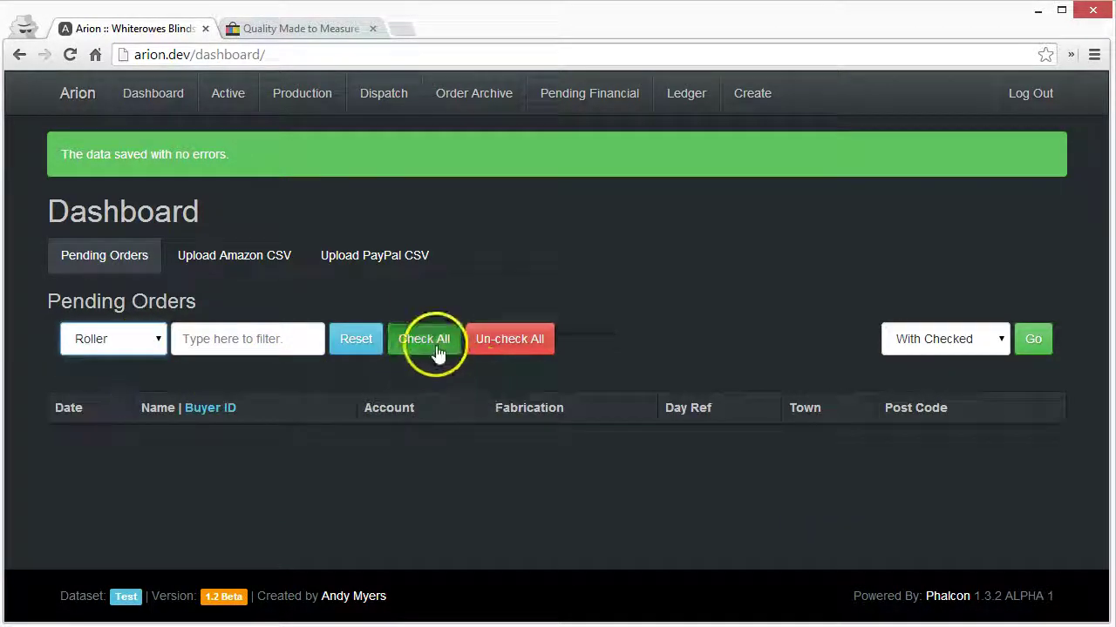
left_click(115, 339)
left_click(80, 363)
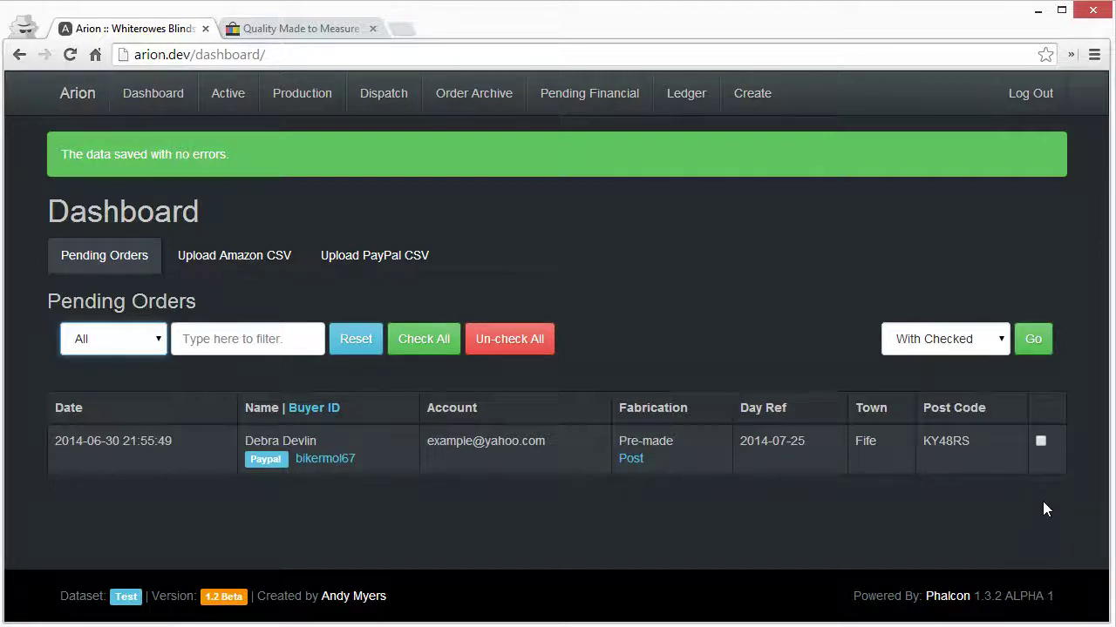
Tick the PayPal order and apply Edit each order to show its Vertical Blind Bottom Weights item
left_click(1041, 442)
left_click(959, 339)
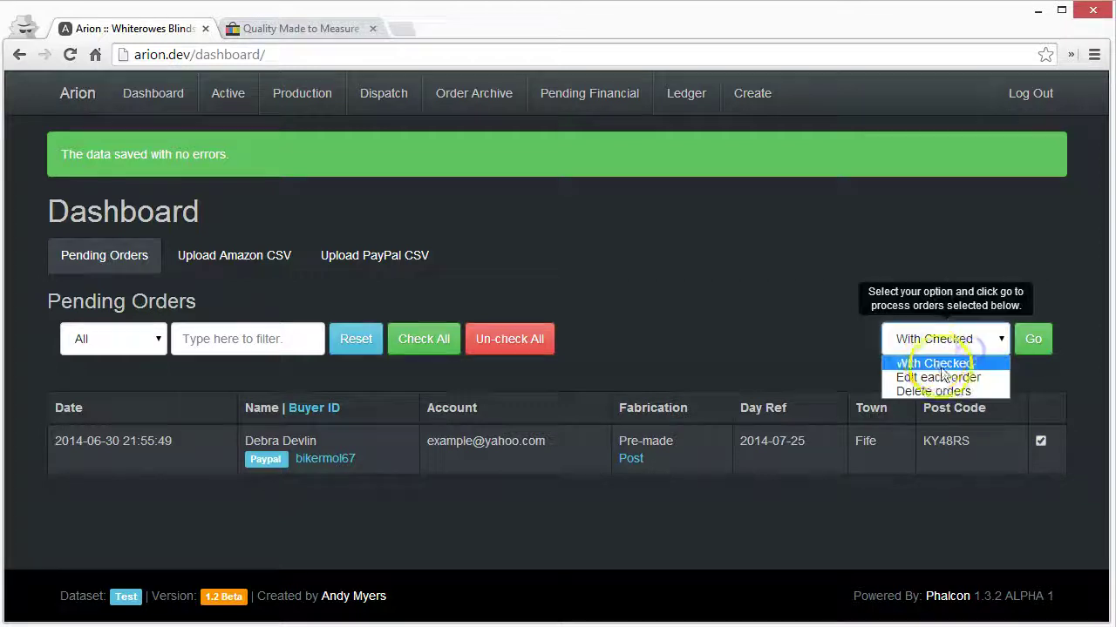
left_click(938, 378)
left_click(1033, 339)
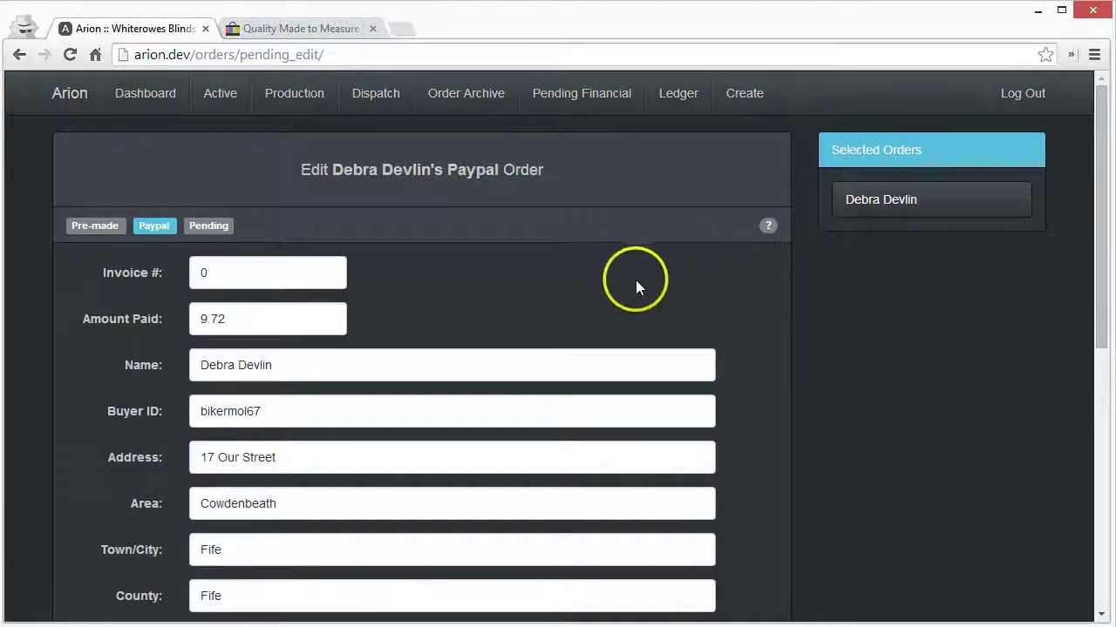
scroll(644, 274, "down", 2)
scroll(655, 265, "down", 3)
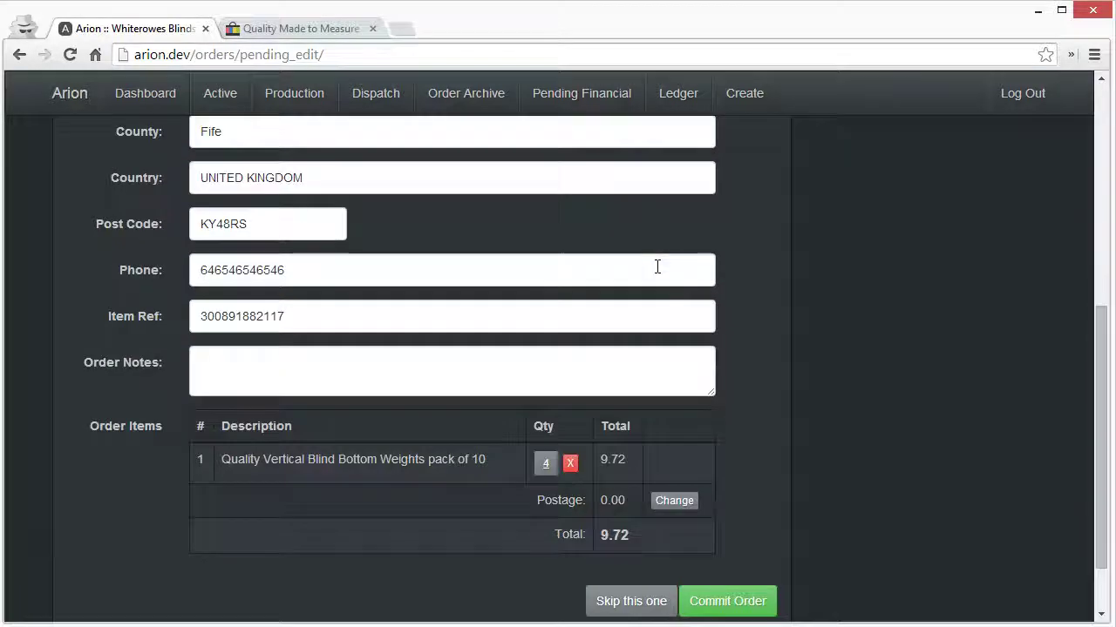
scroll(655, 265, "down", 1)
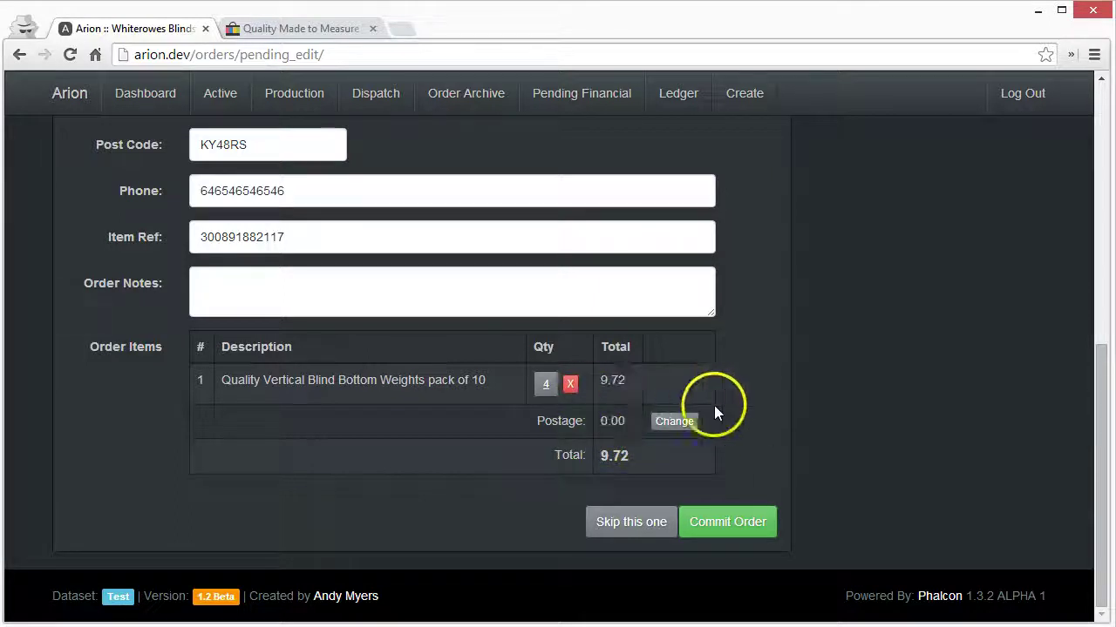
Change the order's postage to 3.00, bringing the total to 12.72
left_click(685, 424)
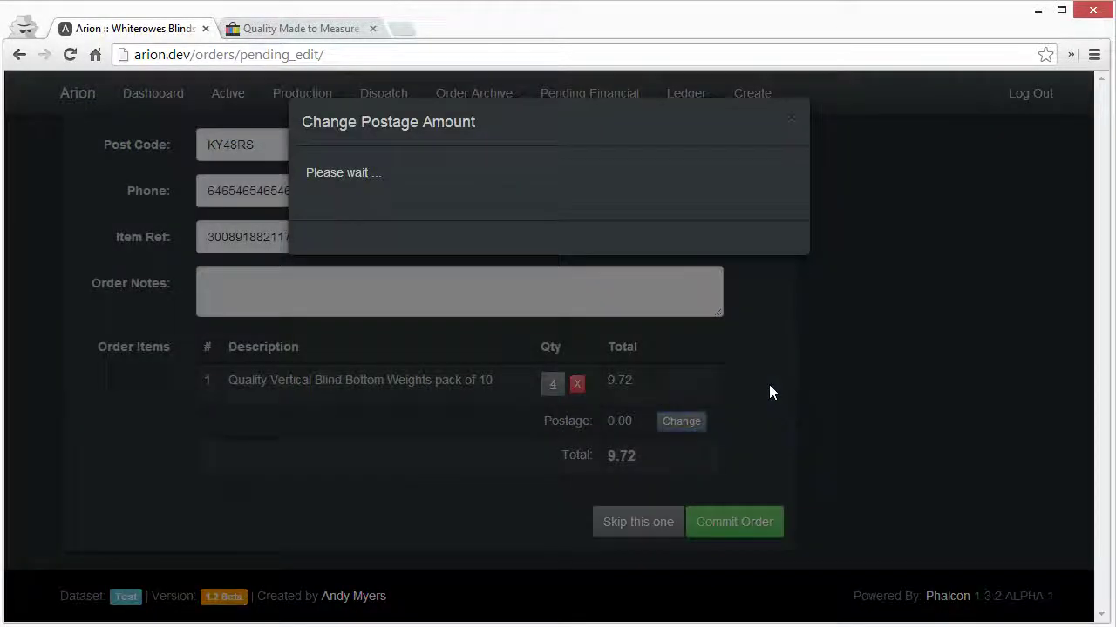
double_click(449, 181)
type("3")
left_click(504, 196)
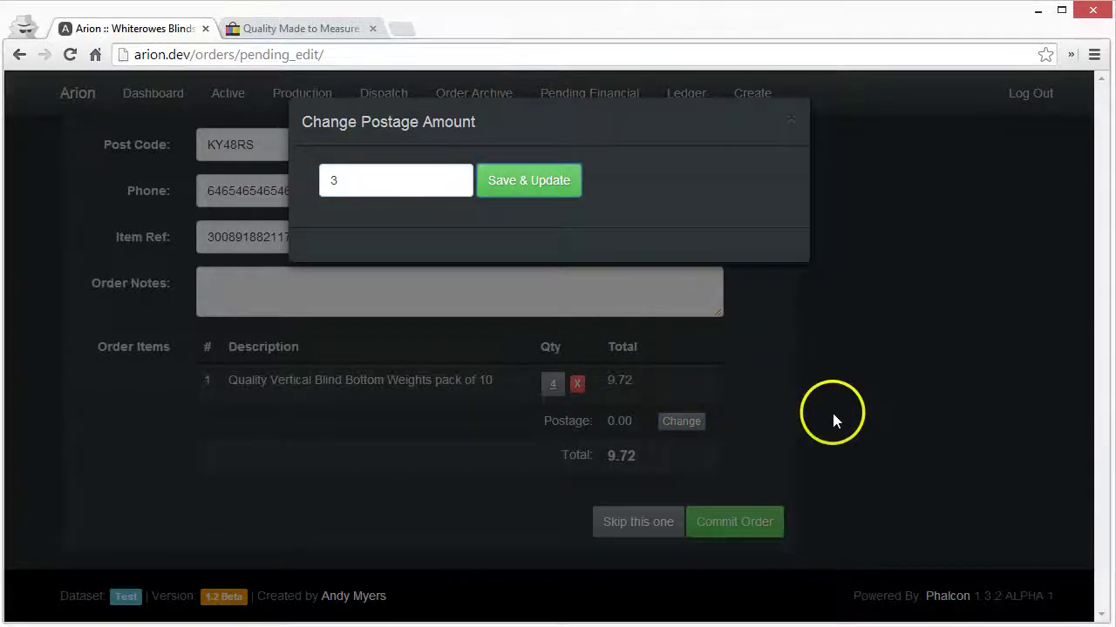
Commit the edited PayPal order
scroll(791, 376, "down", 2)
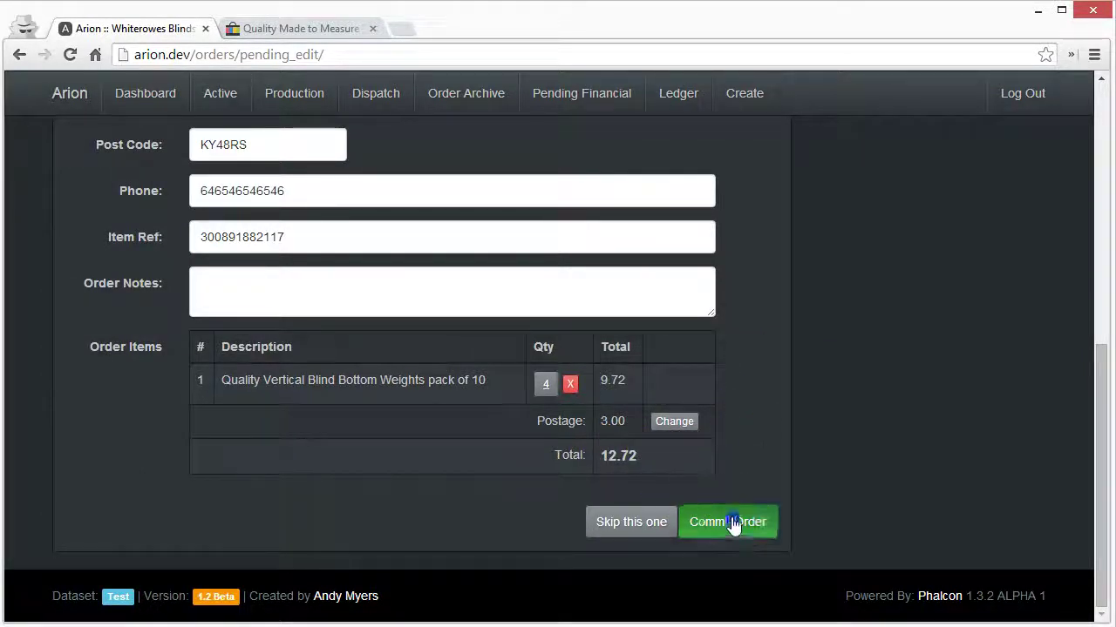
left_click(723, 520)
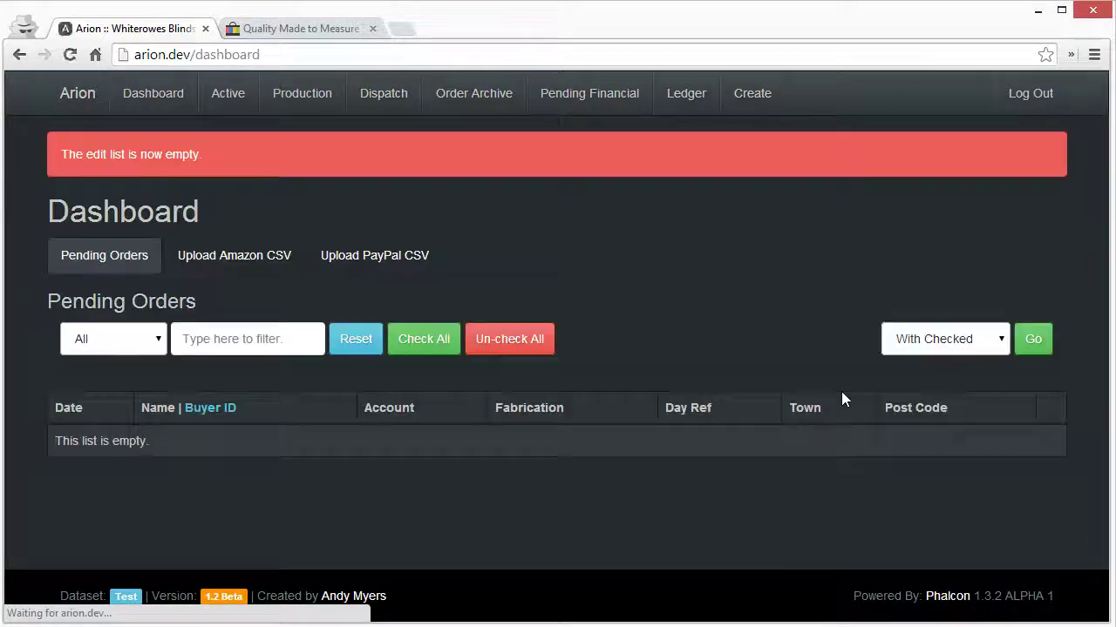
left_click(587, 217)
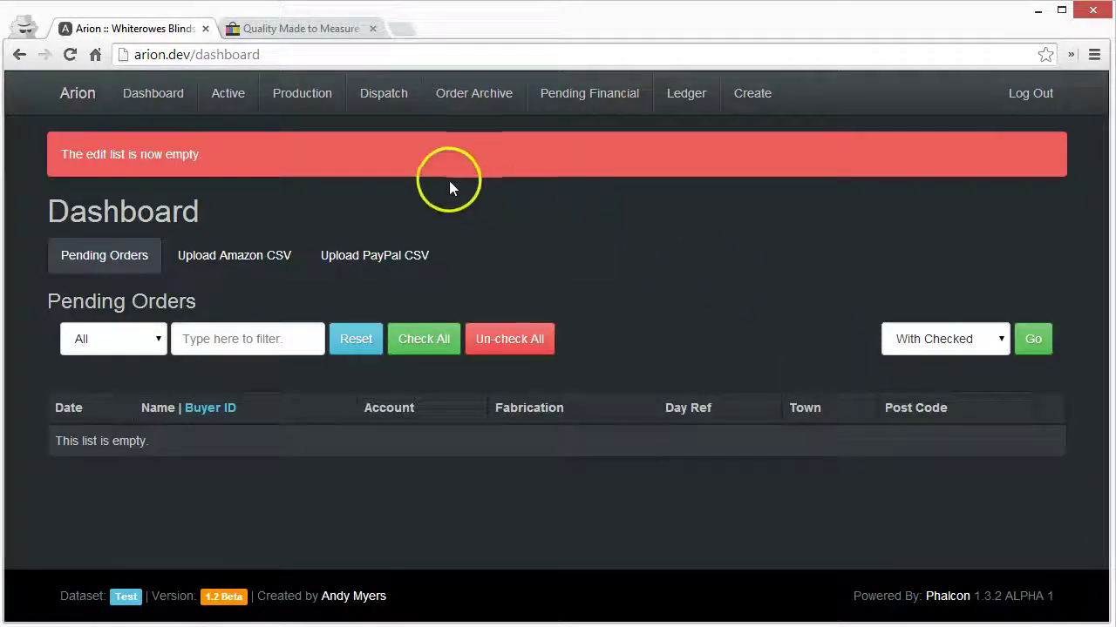
Check Active orders and the empty Pending Financial lists, then return to New Orders
left_click(226, 102)
left_click(468, 251)
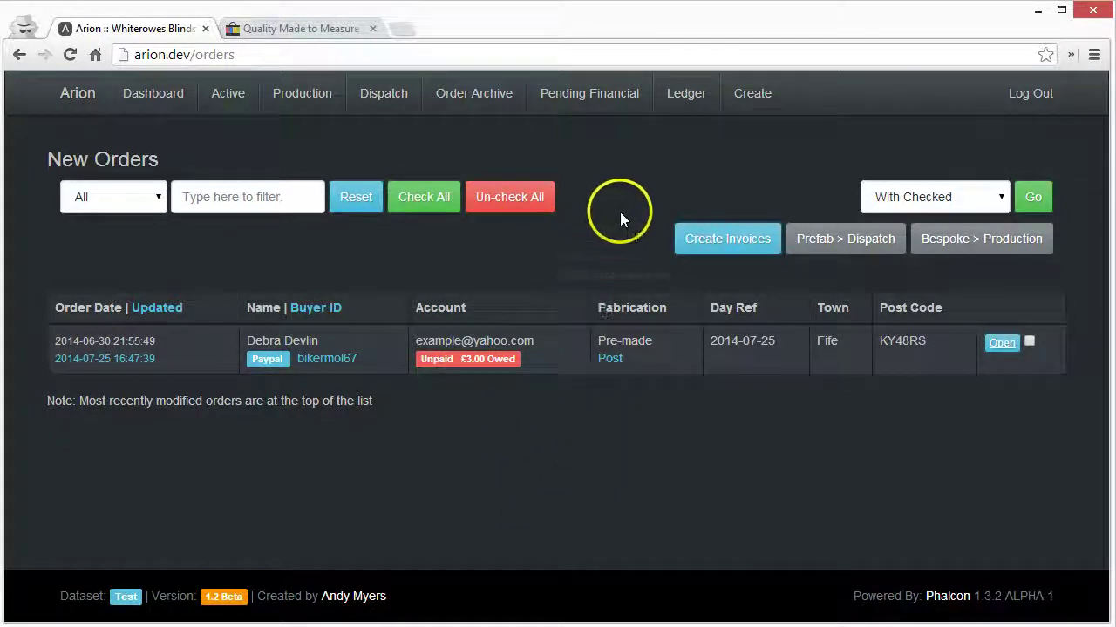
left_click(603, 98)
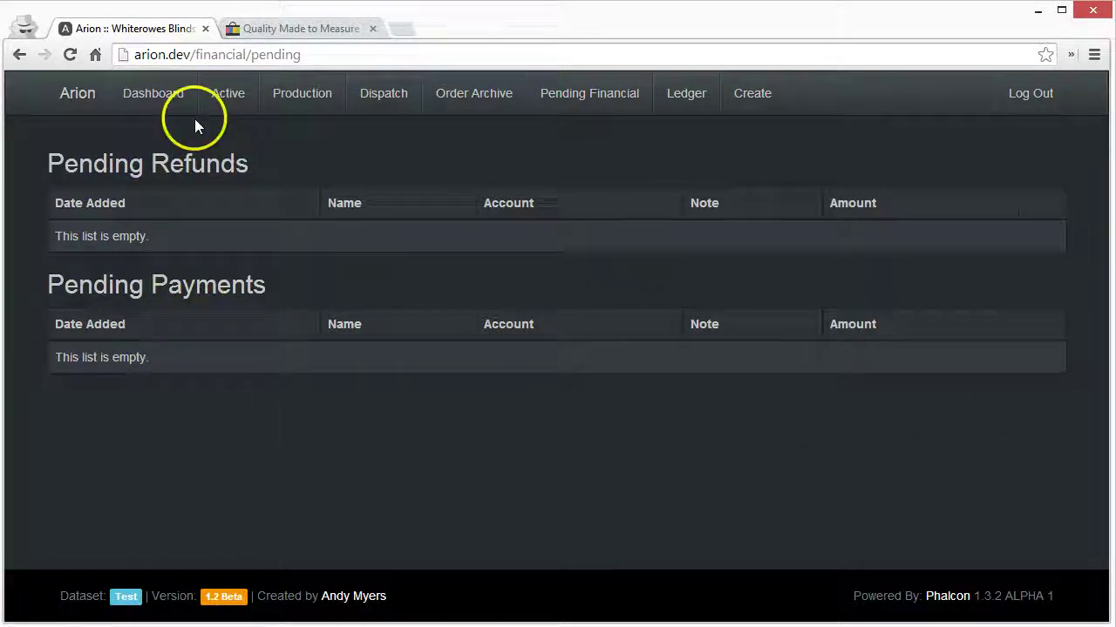
left_click(227, 105)
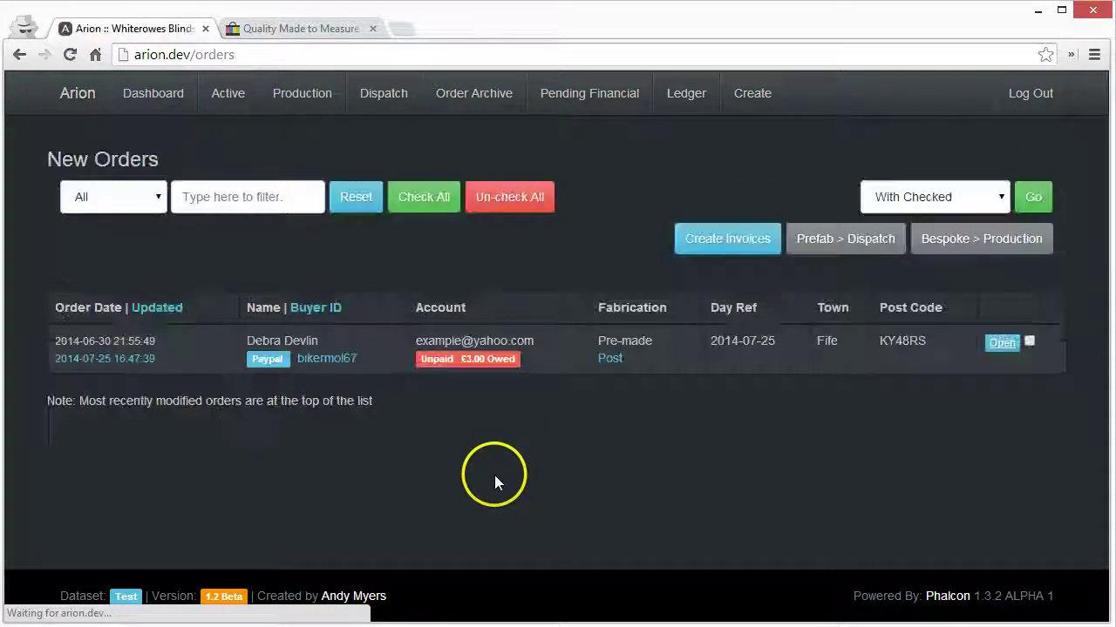
Add a £3.00 payment with the note 'test' to the PayPal order, leaving nothing owed
left_click(999, 345)
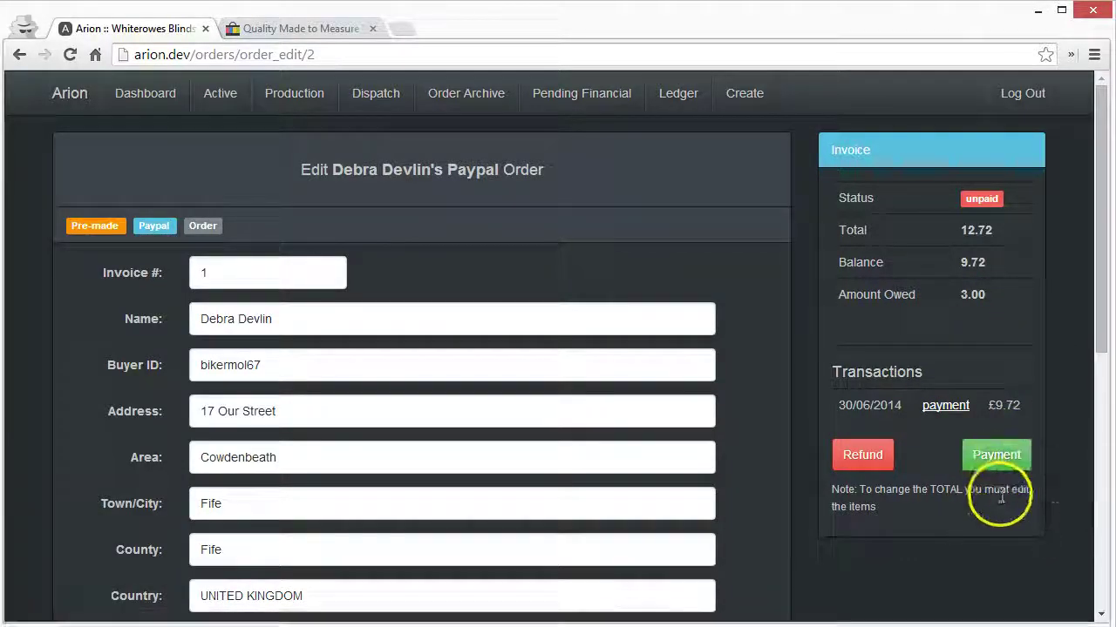
scroll(1006, 503, "down", 1)
left_click(998, 384)
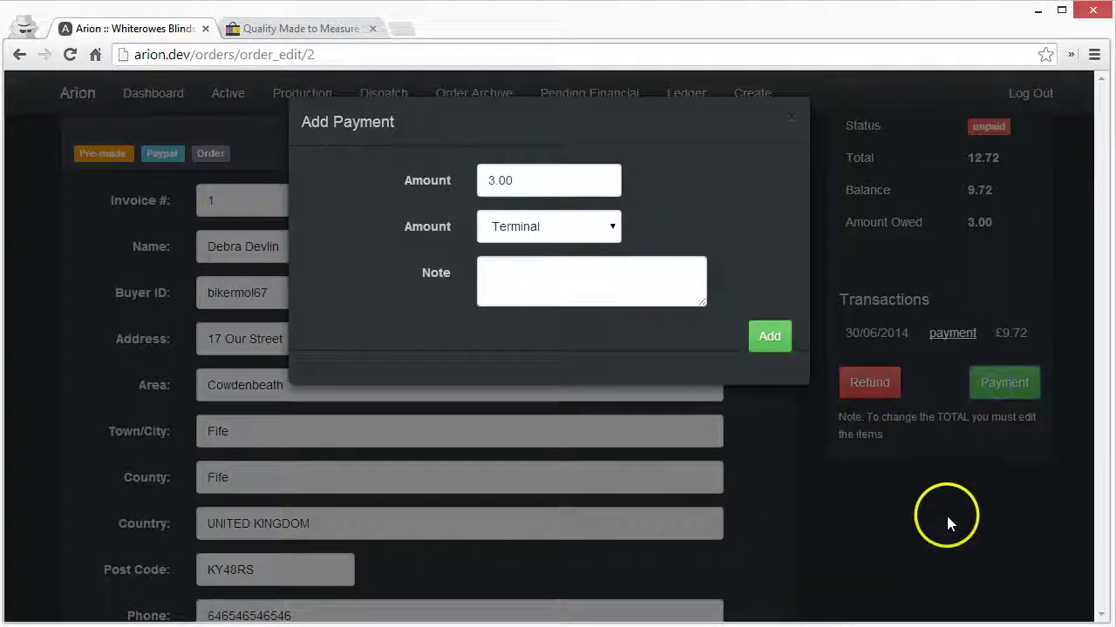
left_click(564, 283)
type("test")
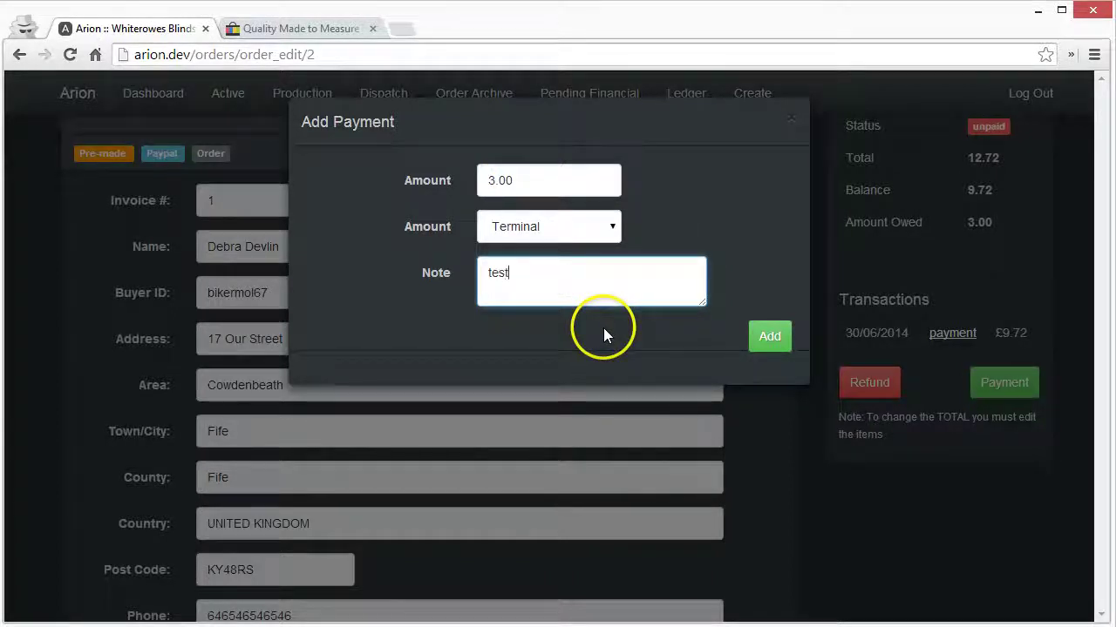
left_click(760, 335)
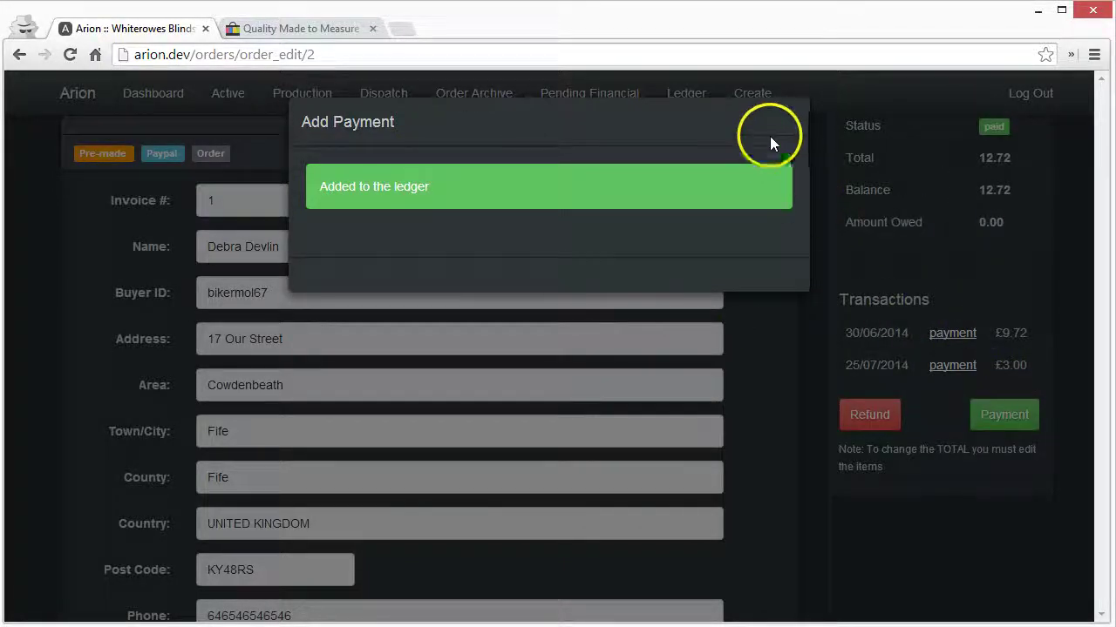
left_click(795, 122)
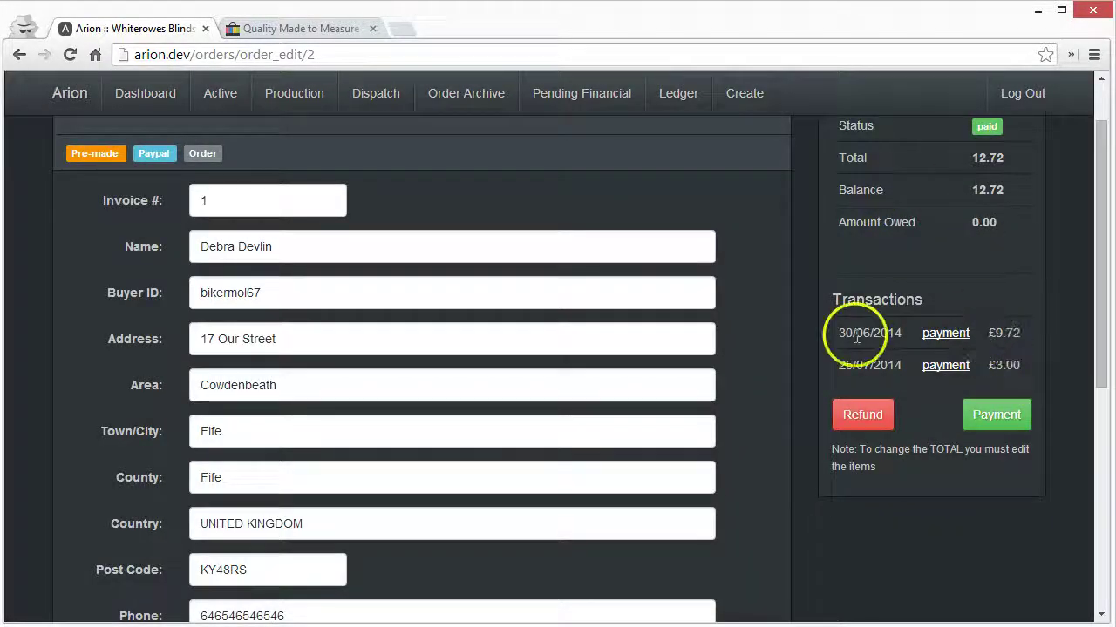
scroll(968, 523, "up", 1)
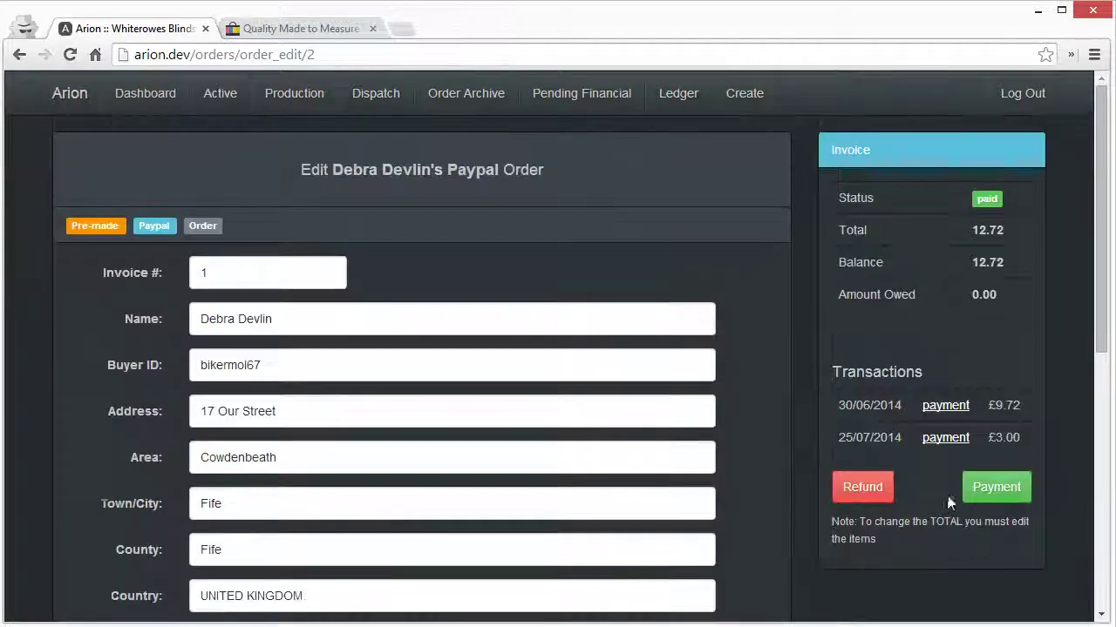
left_click(945, 438)
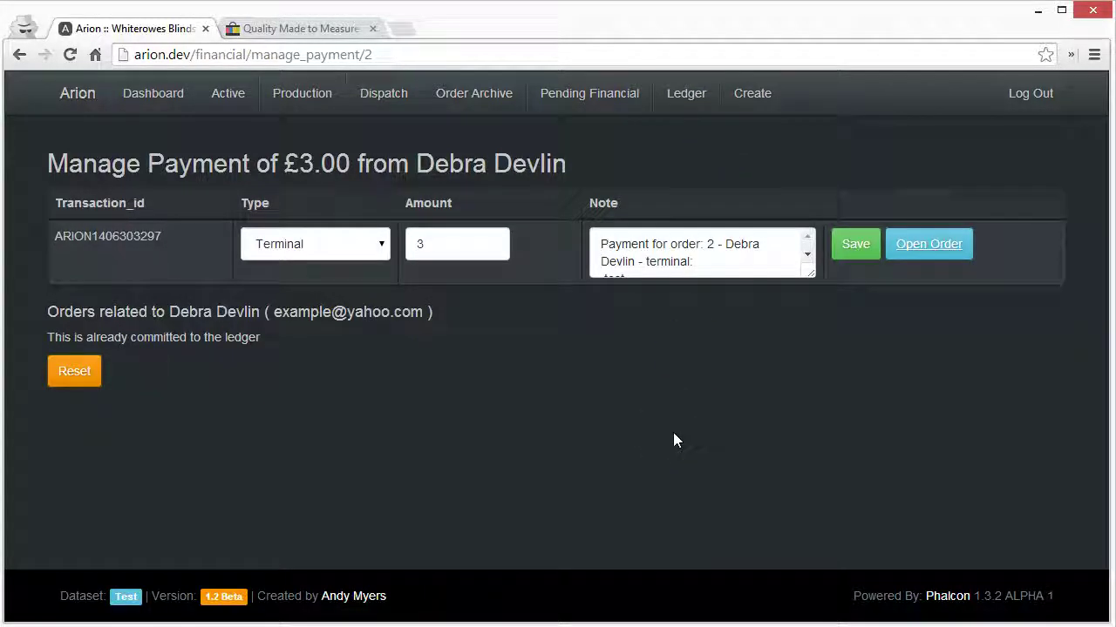
left_click_drag(810, 273, 808, 303)
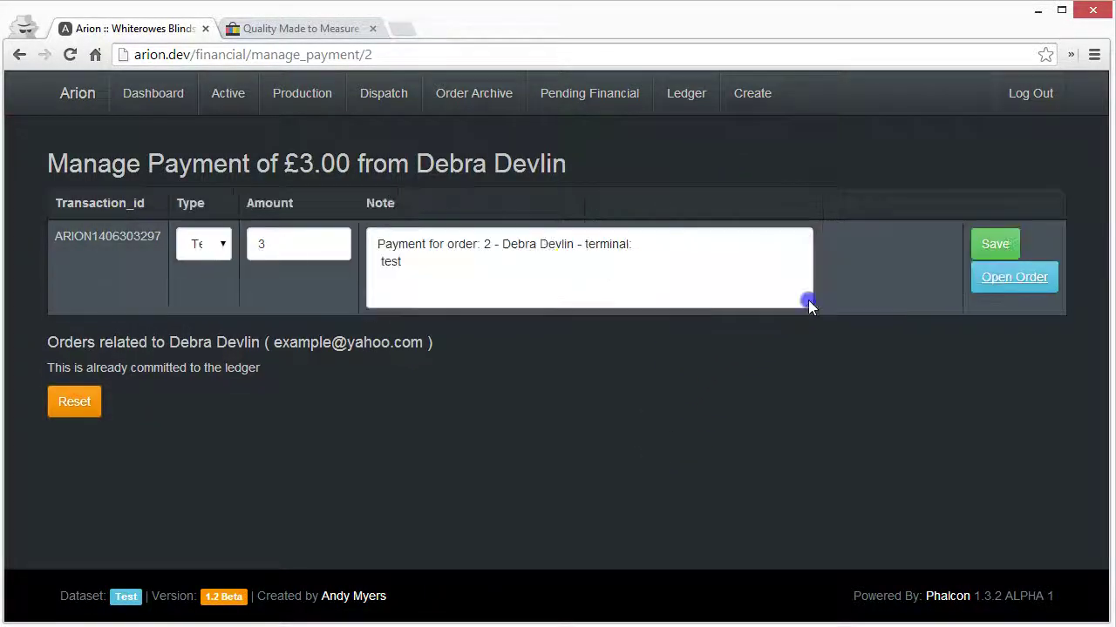
left_click(773, 392)
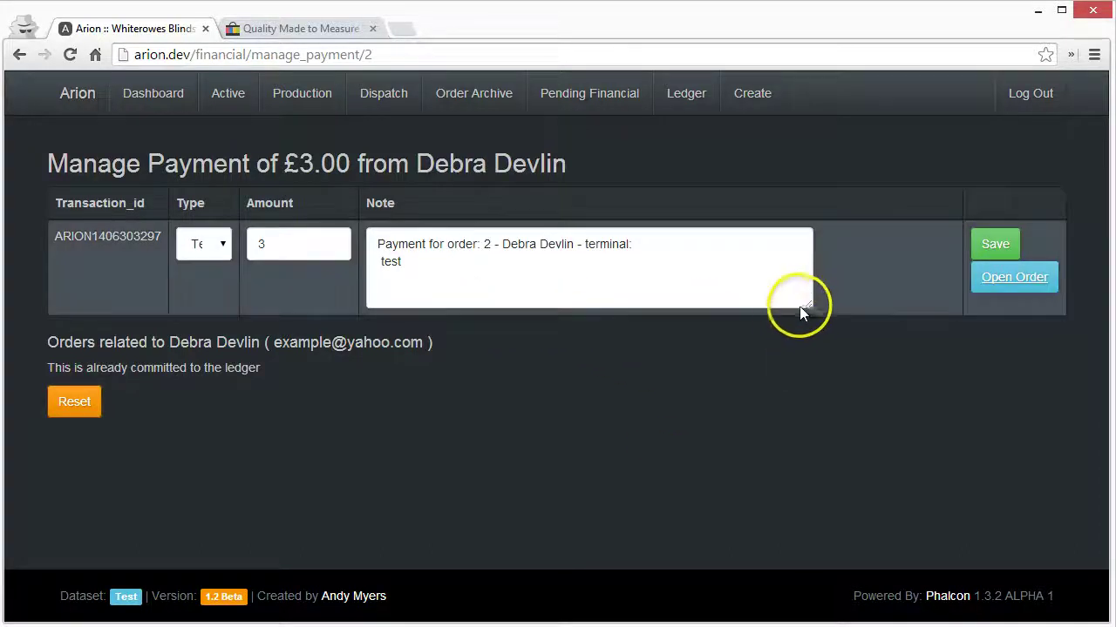
left_click_drag(805, 304, 686, 263)
left_click(642, 305)
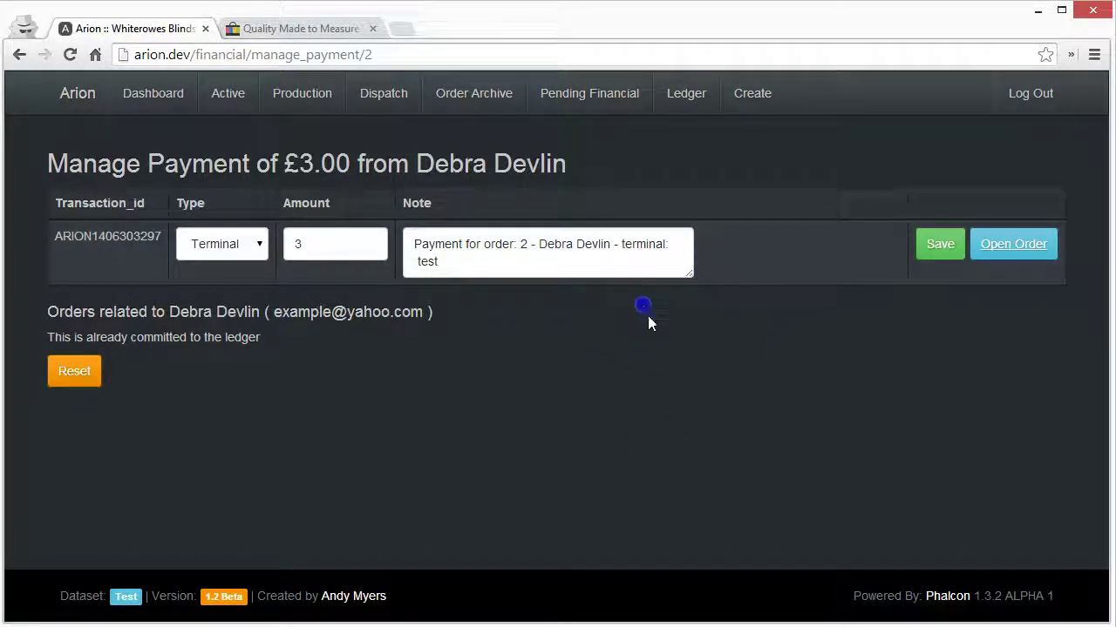
left_click(998, 253)
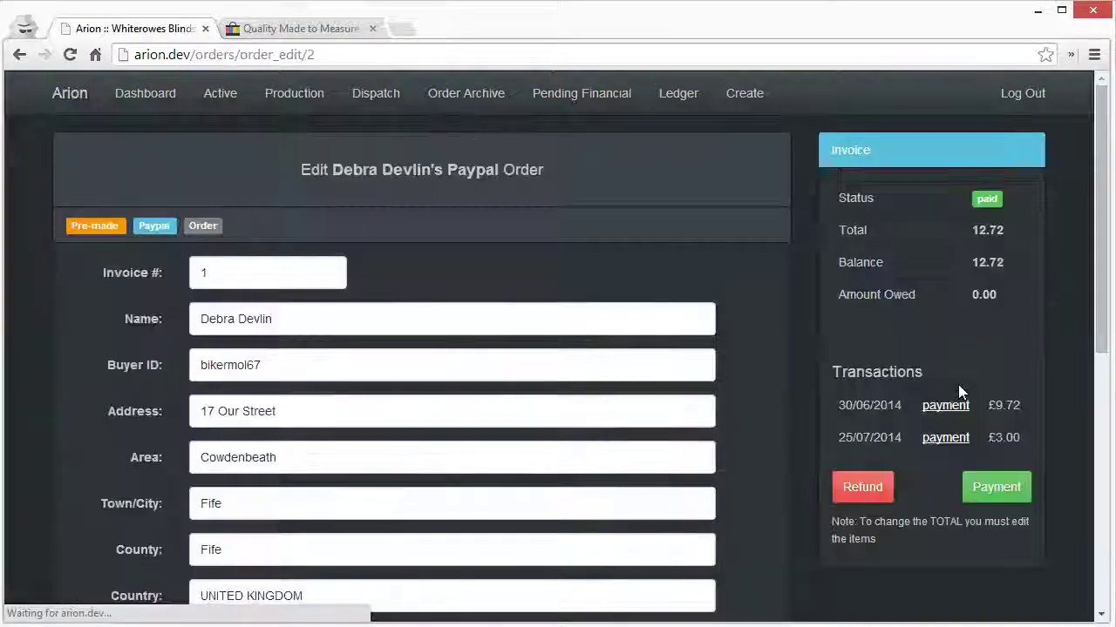
Tick the PayPal order in Active orders, create its invoice, and download batch25-07.pdf
left_click(217, 93)
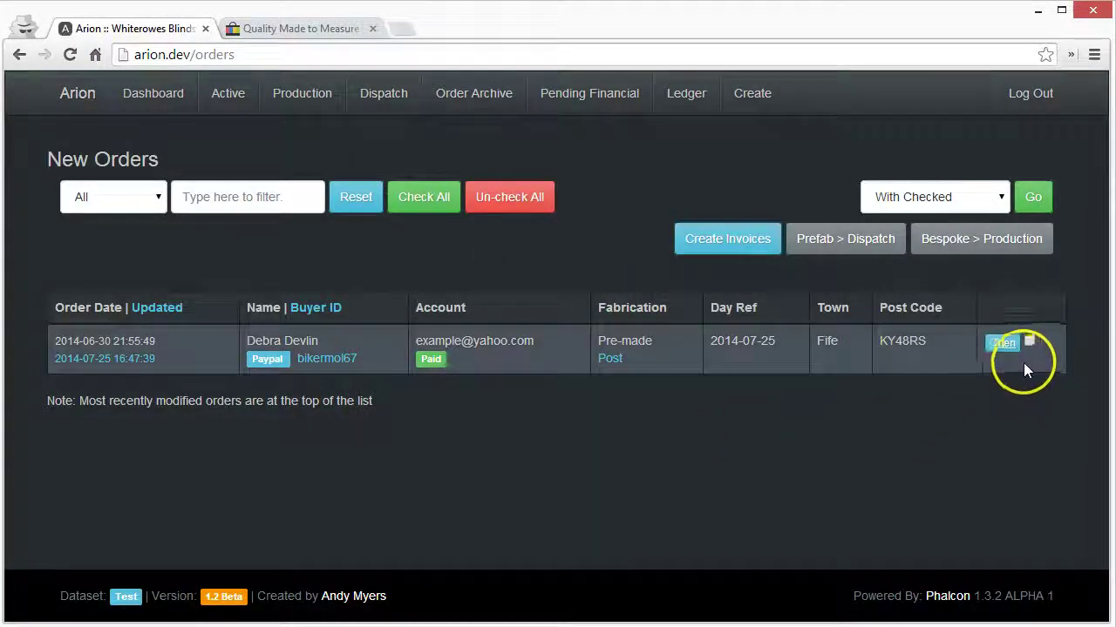
left_click(1029, 342)
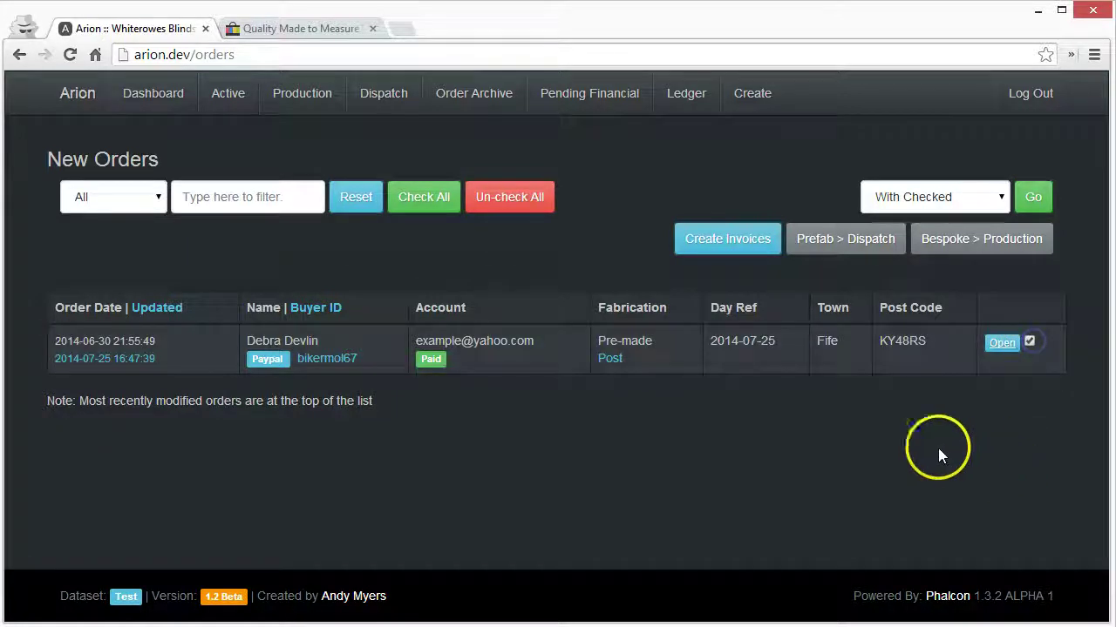
left_click(1029, 341)
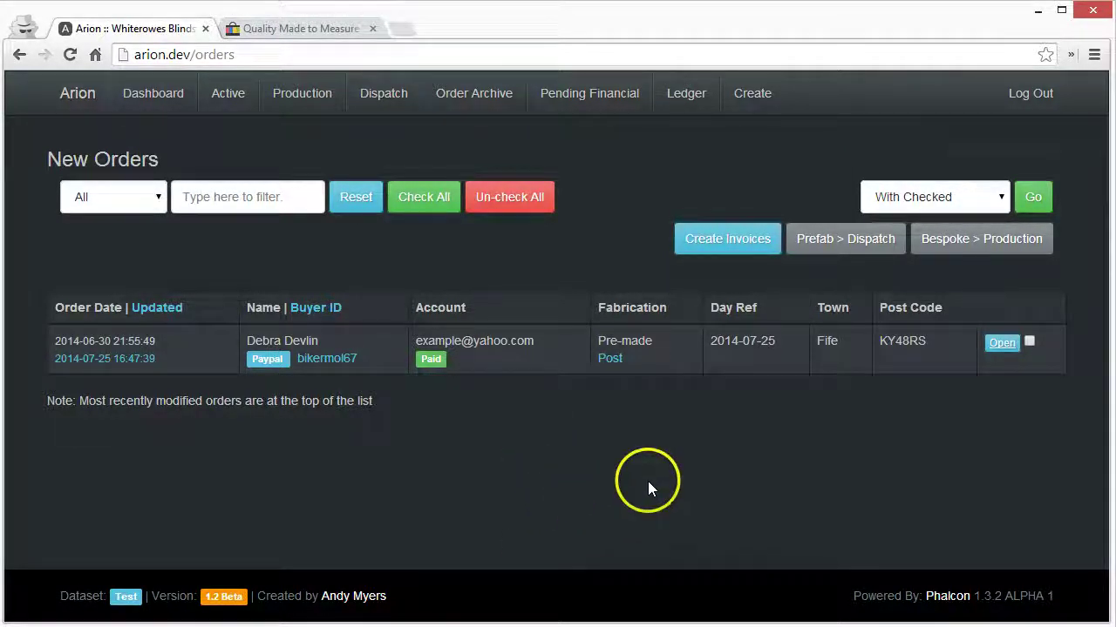
left_click(1029, 341)
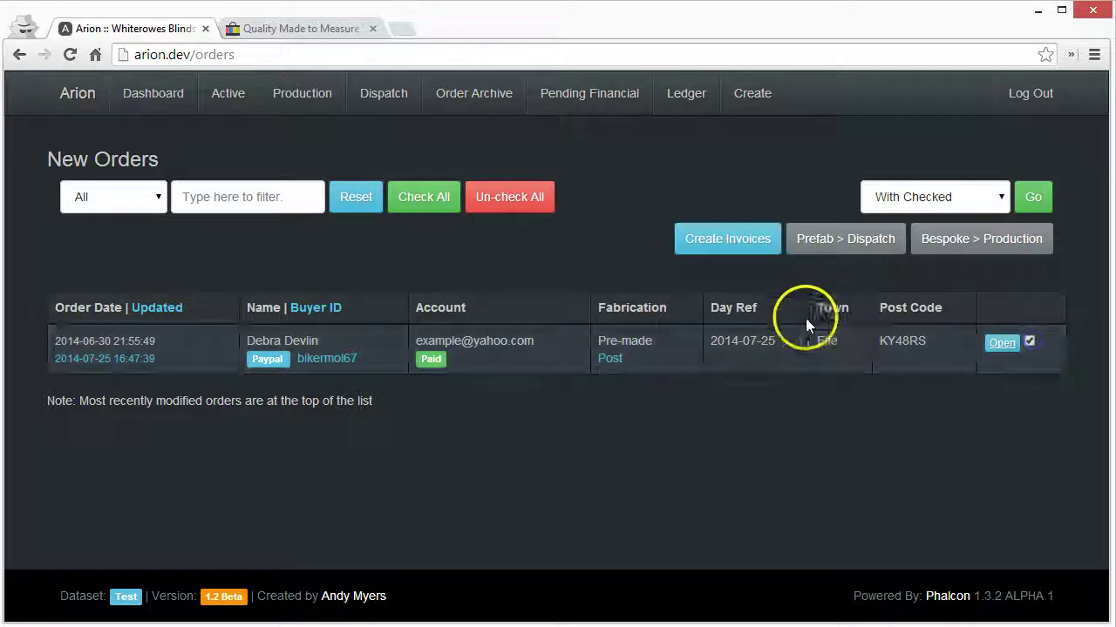
left_click(748, 246)
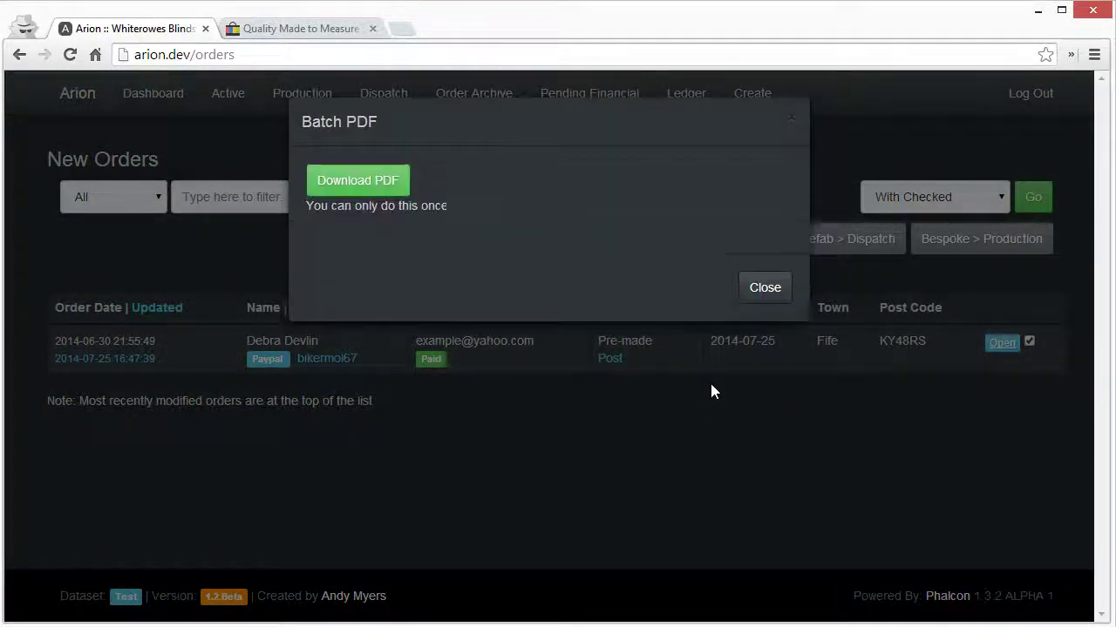
left_click(368, 184)
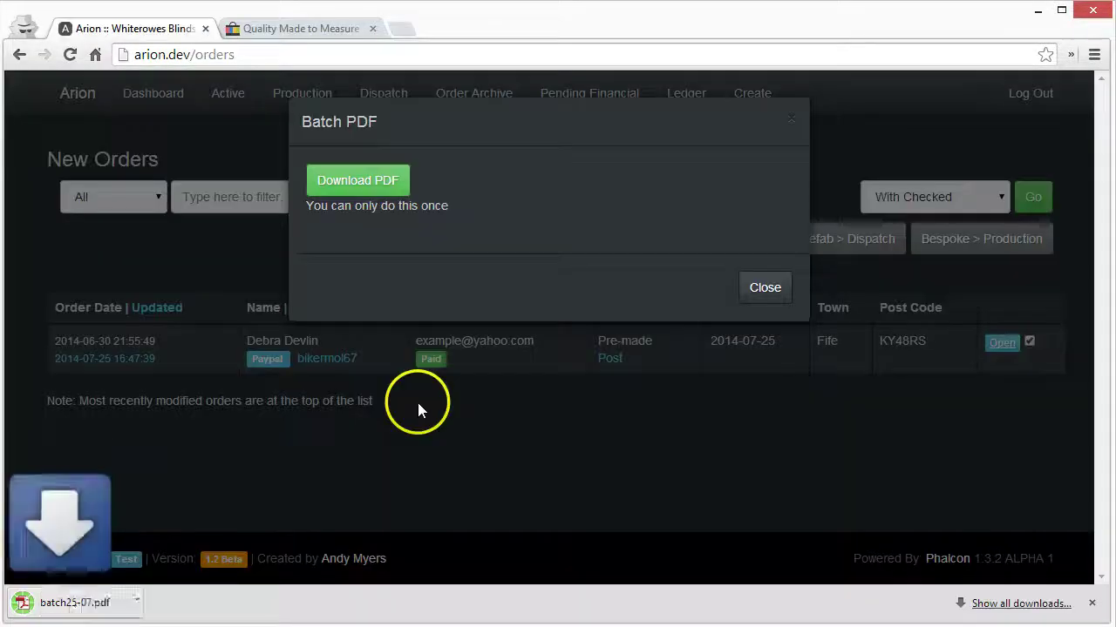
left_click(87, 602)
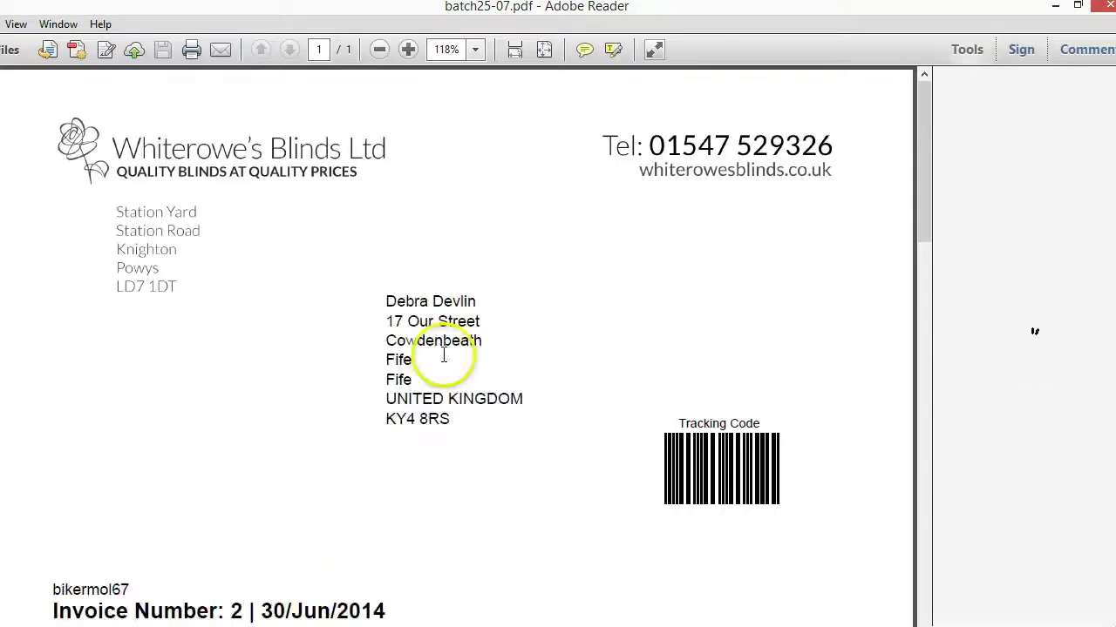
left_click(434, 275)
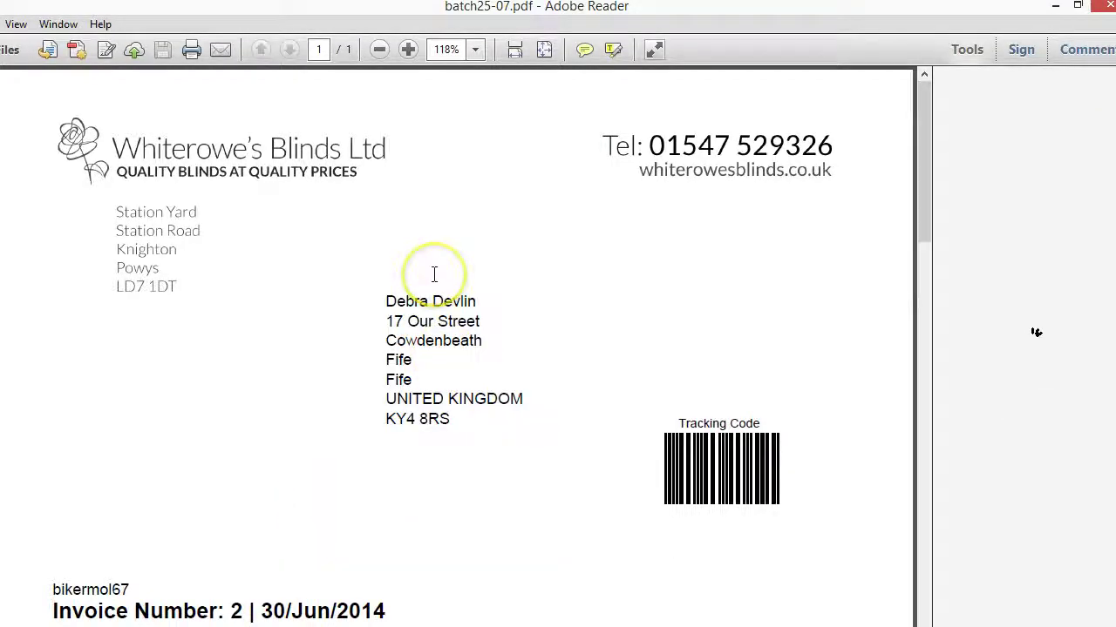
left_click_drag(920, 144, 920, 149)
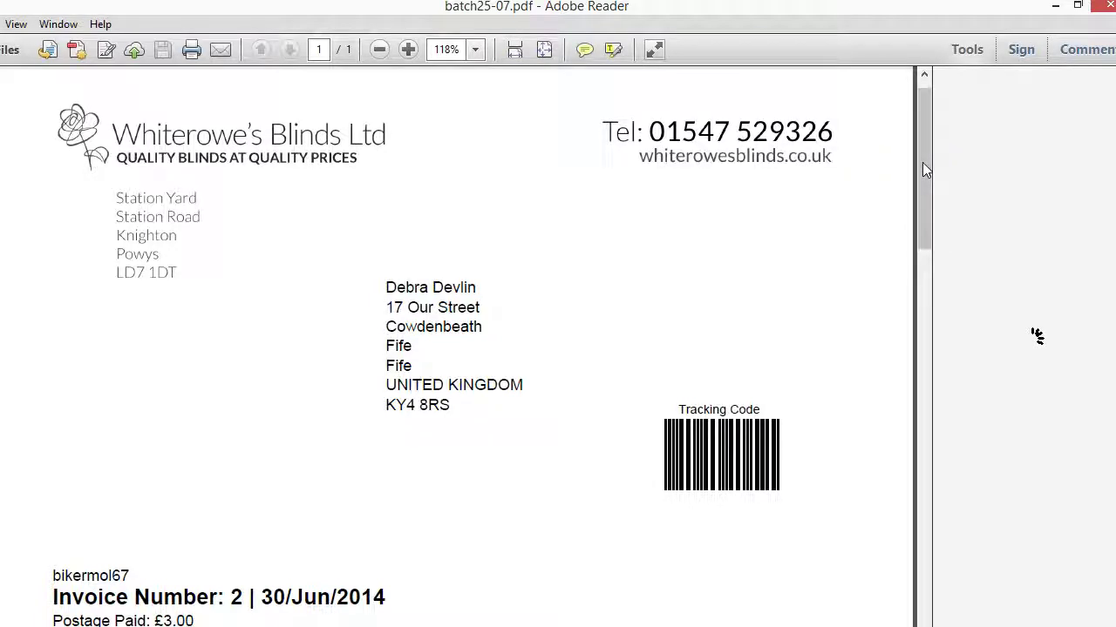
scroll(717, 393, "down", 3)
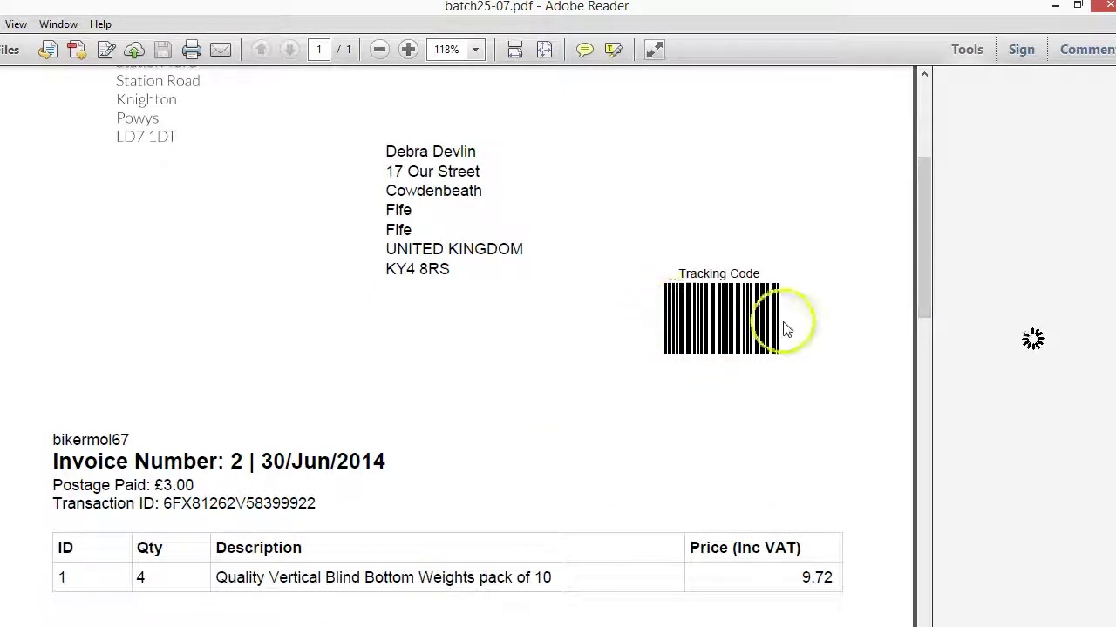
left_click_drag(926, 258, 923, 291)
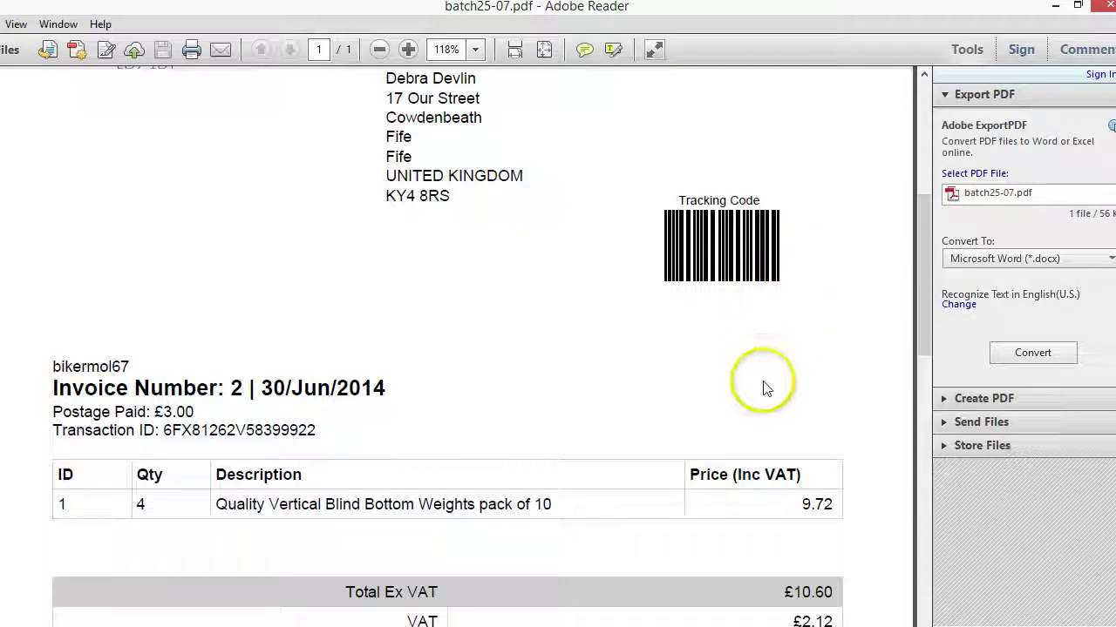
scroll(775, 366, "down", 2)
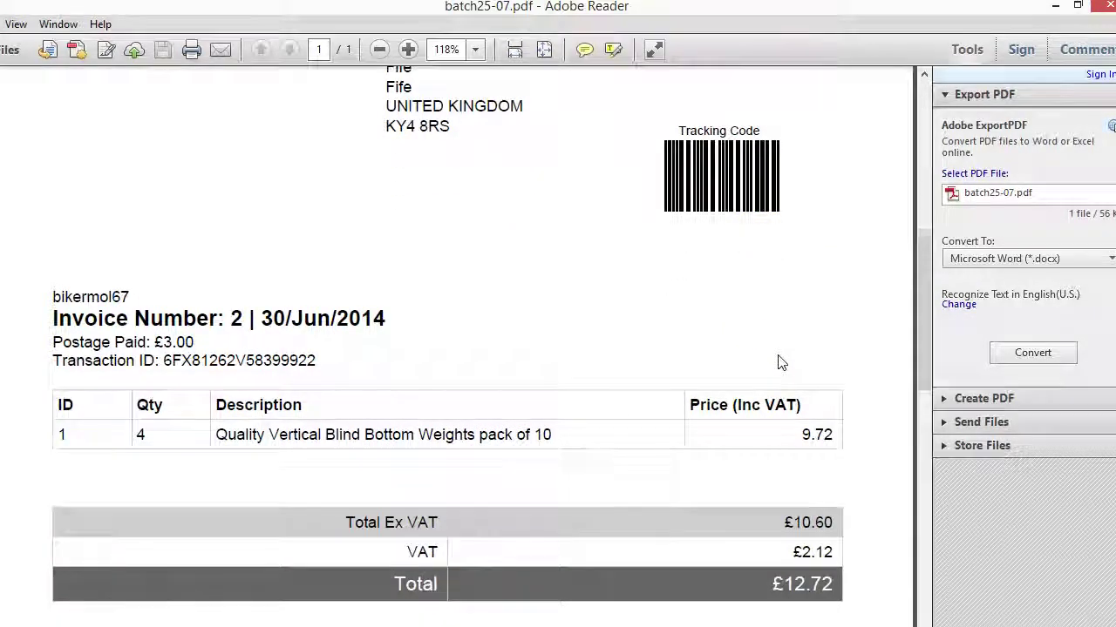
scroll(779, 359, "down", 2)
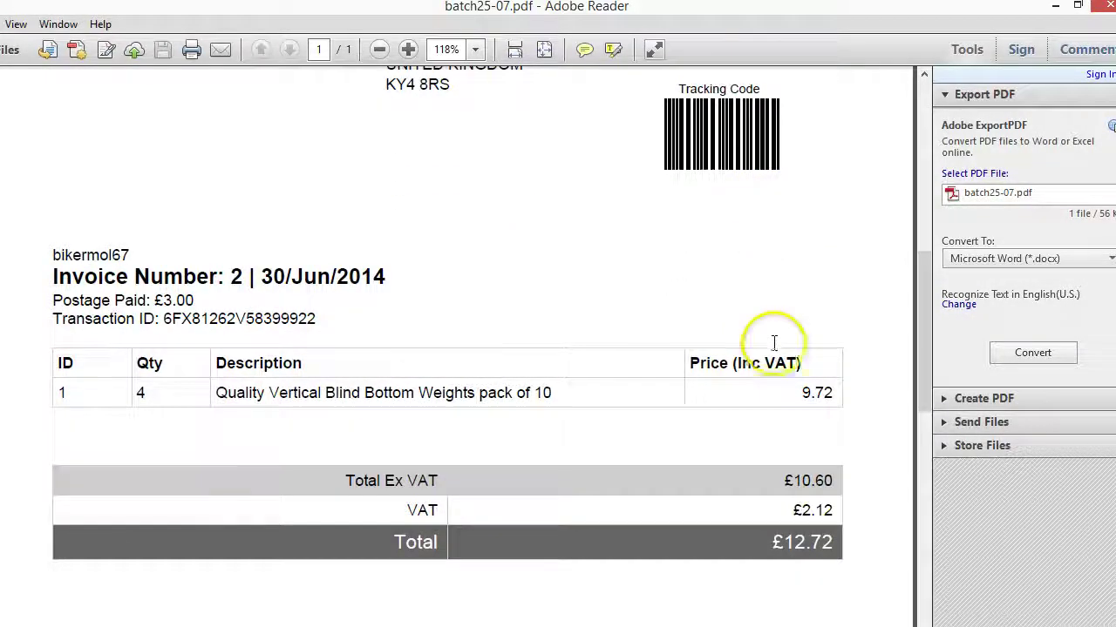
scroll(776, 337, "down", 3)
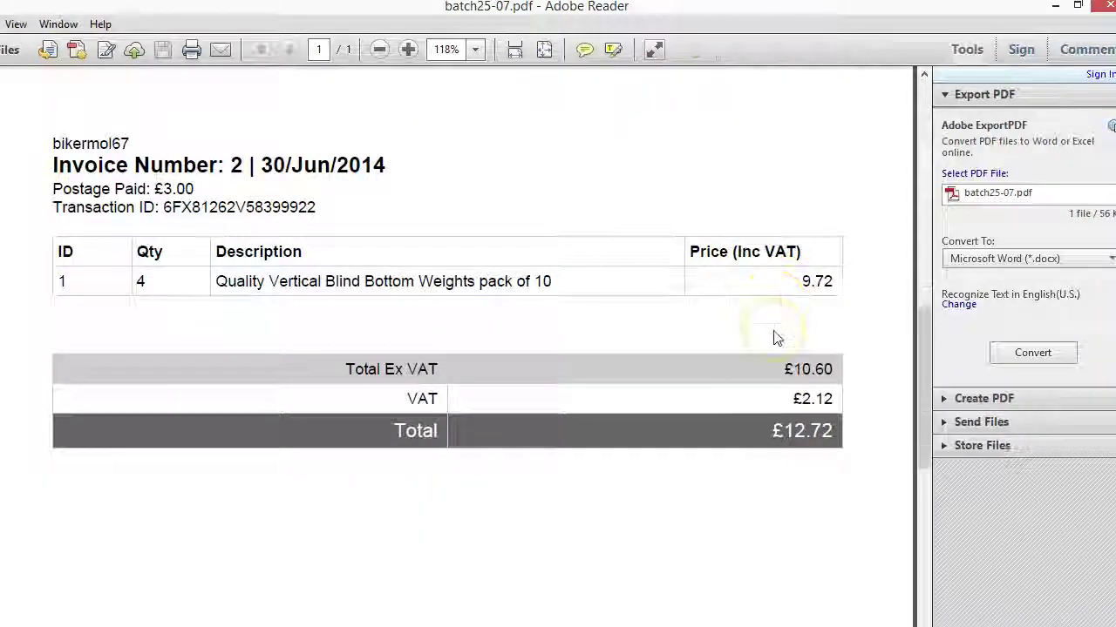
scroll(772, 330, "down", 3)
scroll(772, 330, "up", 2)
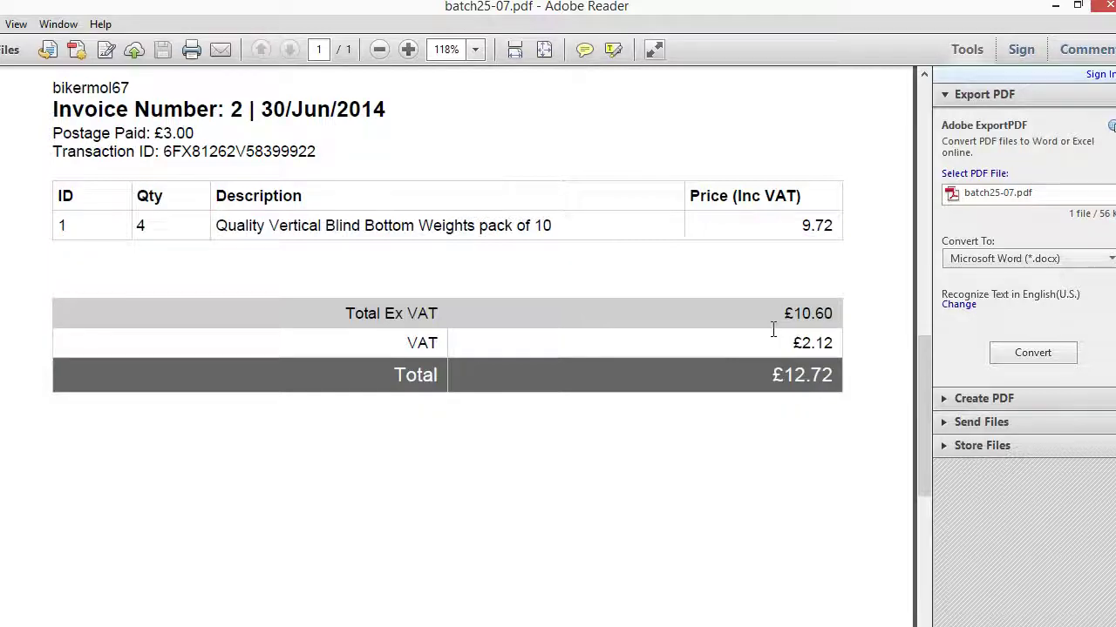
scroll(772, 329, "up", 7)
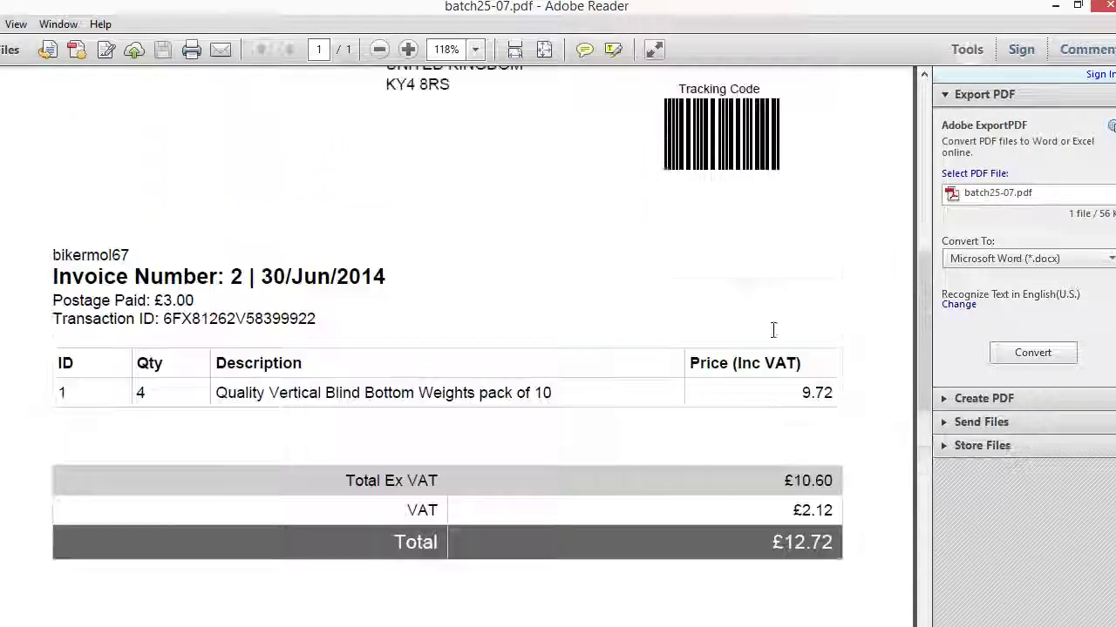
scroll(781, 327, "up", 6)
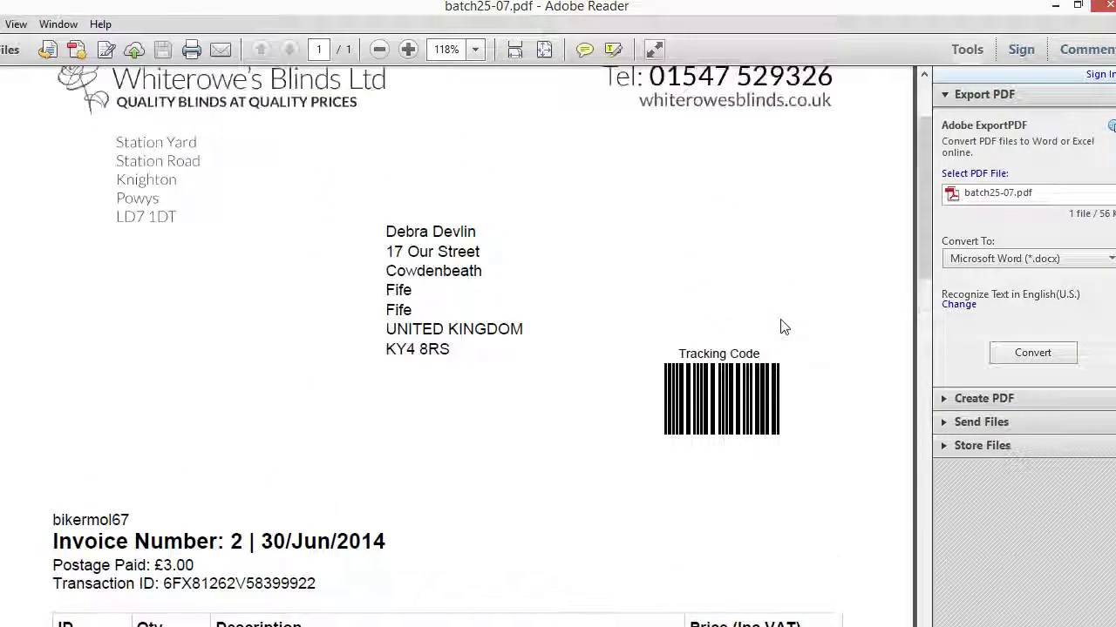
Close the invoice PDF and Batch PDF window, then open the paid order showing invoice number 1
left_click(1104, 9)
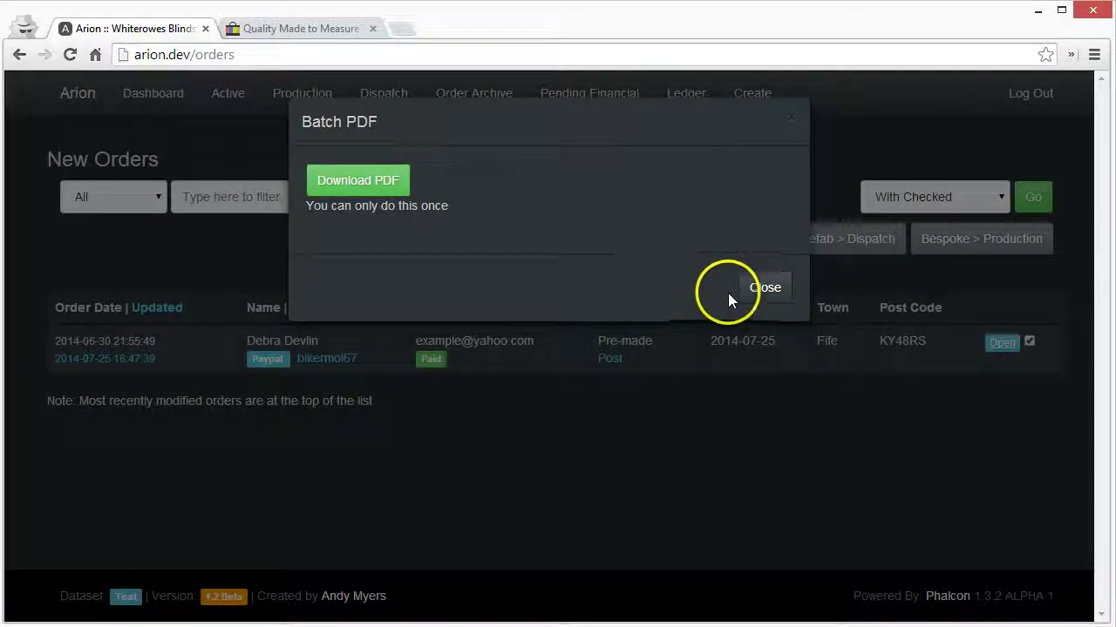
left_click(759, 289)
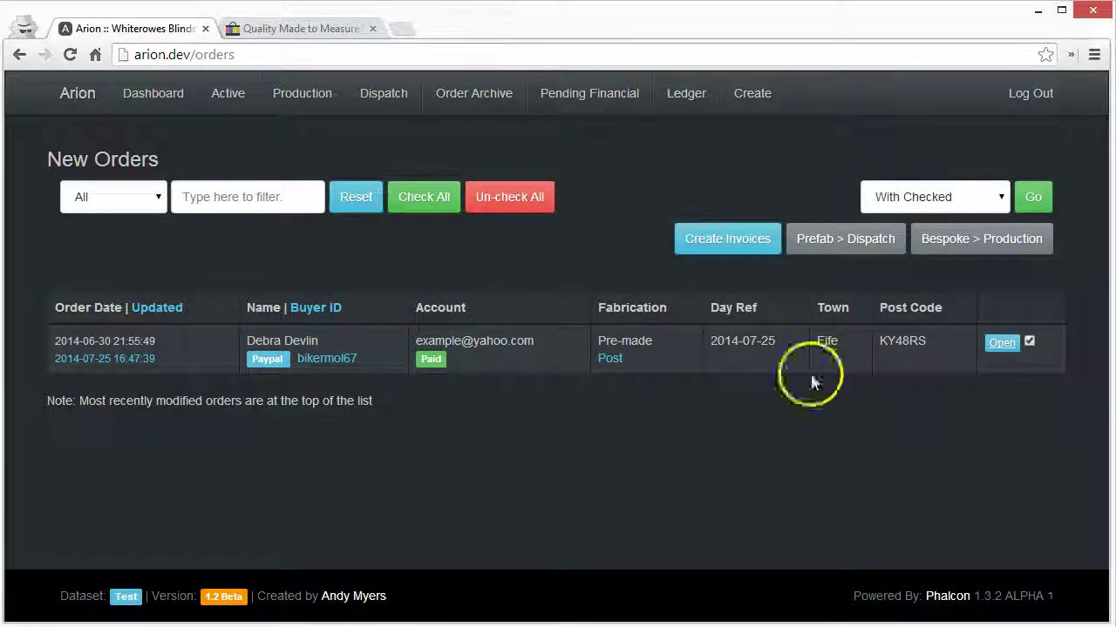
left_click(914, 481)
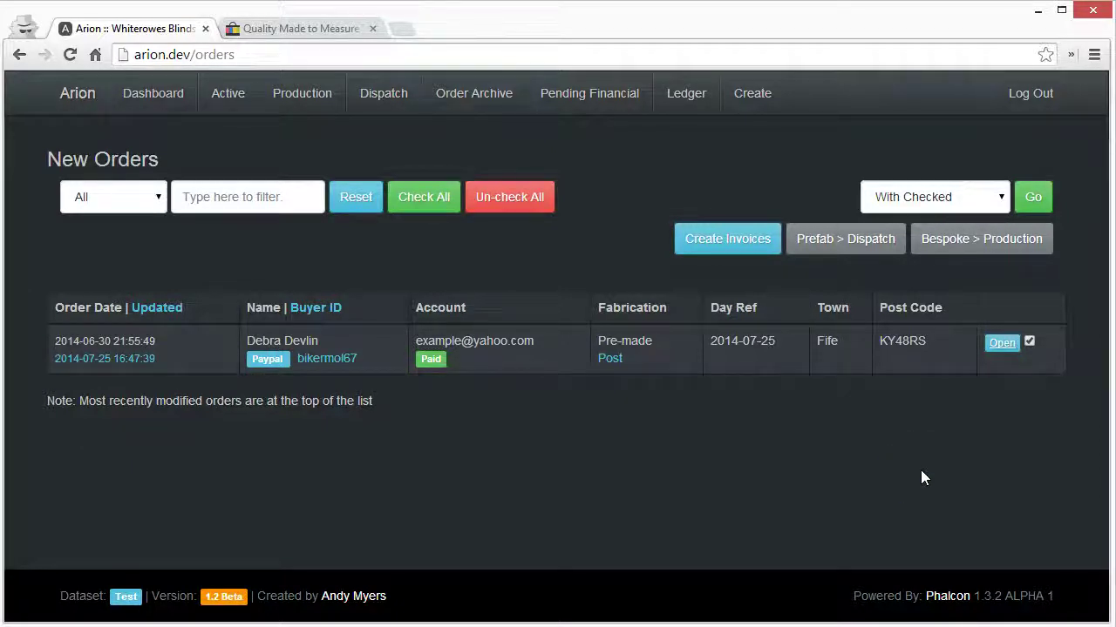
left_click(1001, 342)
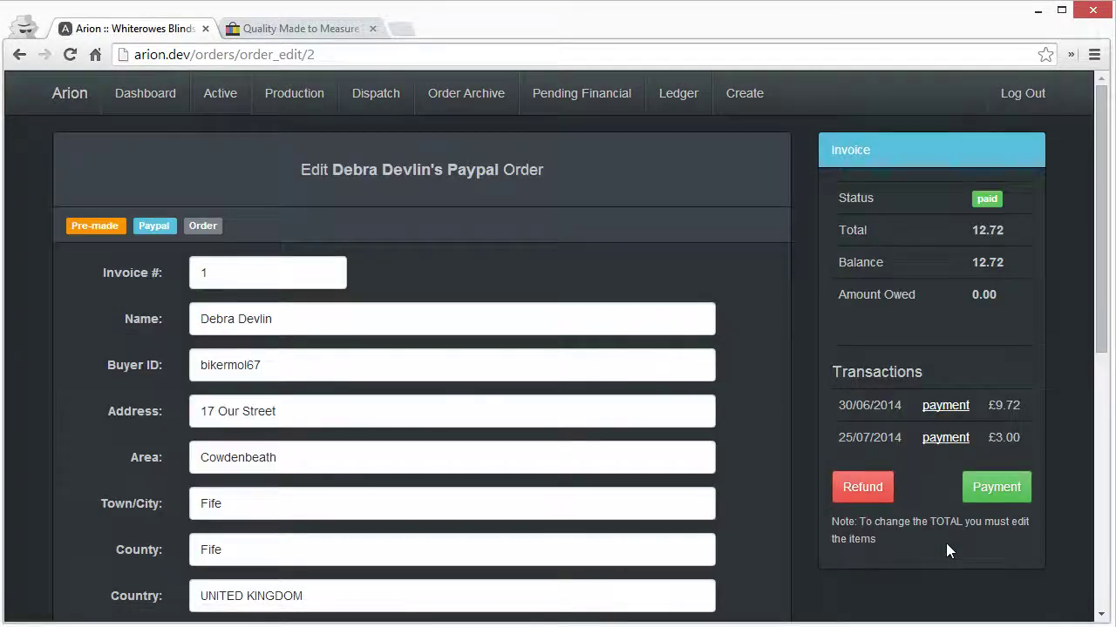
Open the order's Item Manager and filter its products to the Vertical Blinds category
left_click(940, 498)
scroll(938, 495, "down", 6)
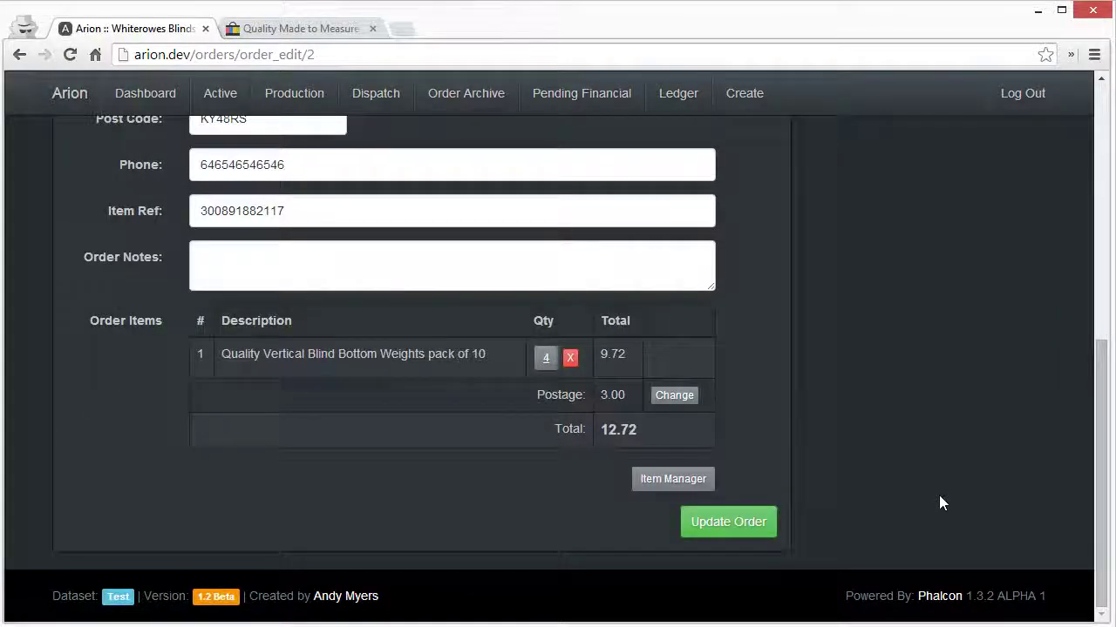
left_click(654, 481)
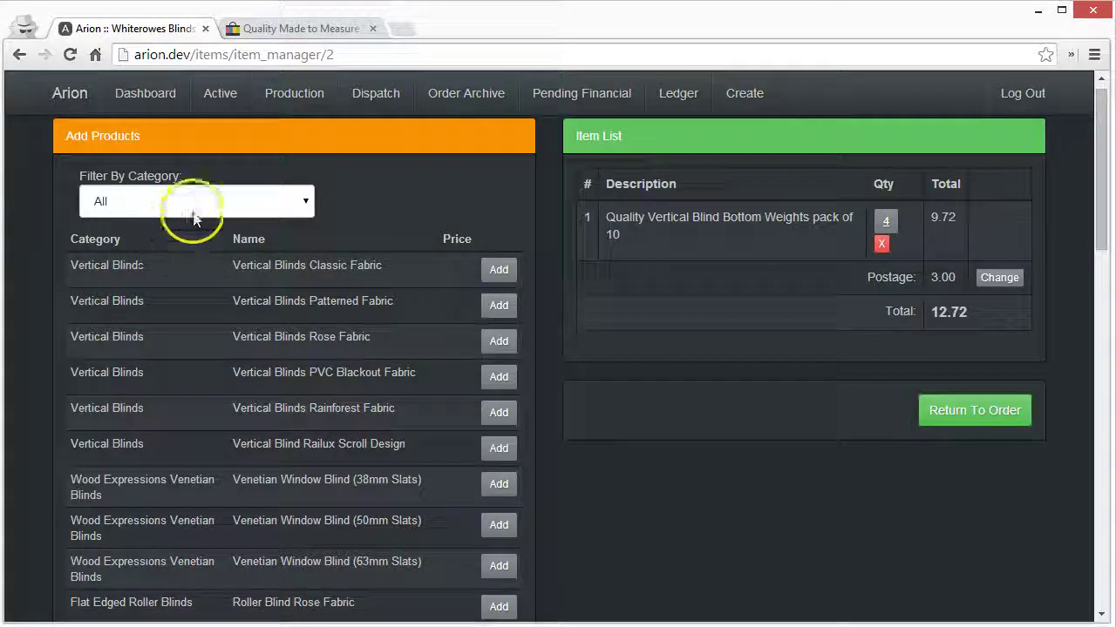
left_click(219, 205)
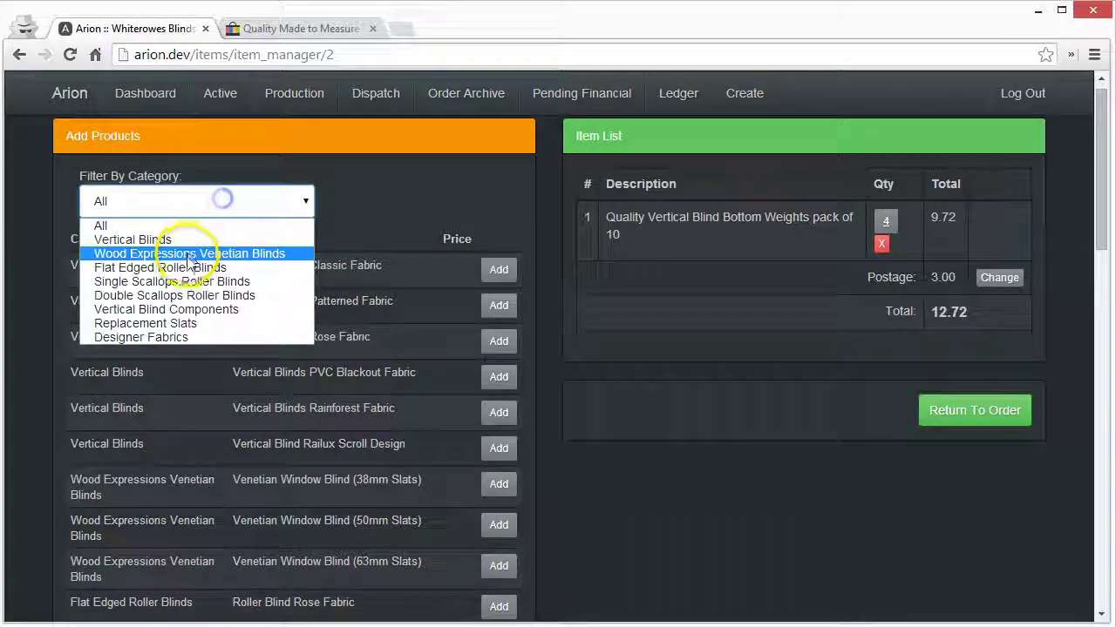
left_click(185, 311)
scroll(396, 432, "down", 2)
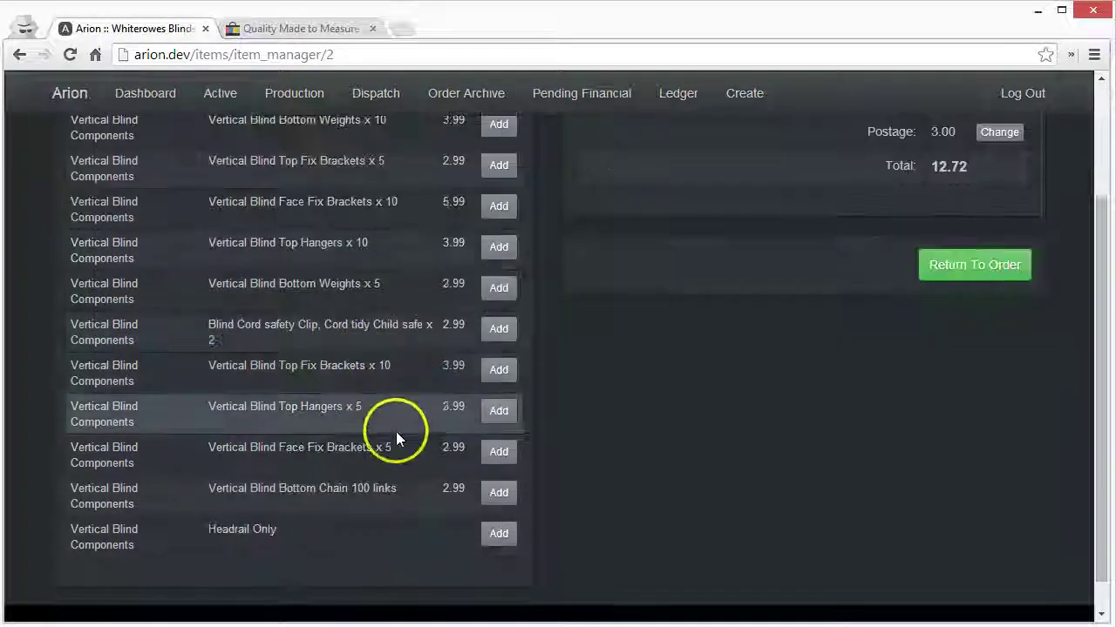
scroll(444, 492, "up", 2)
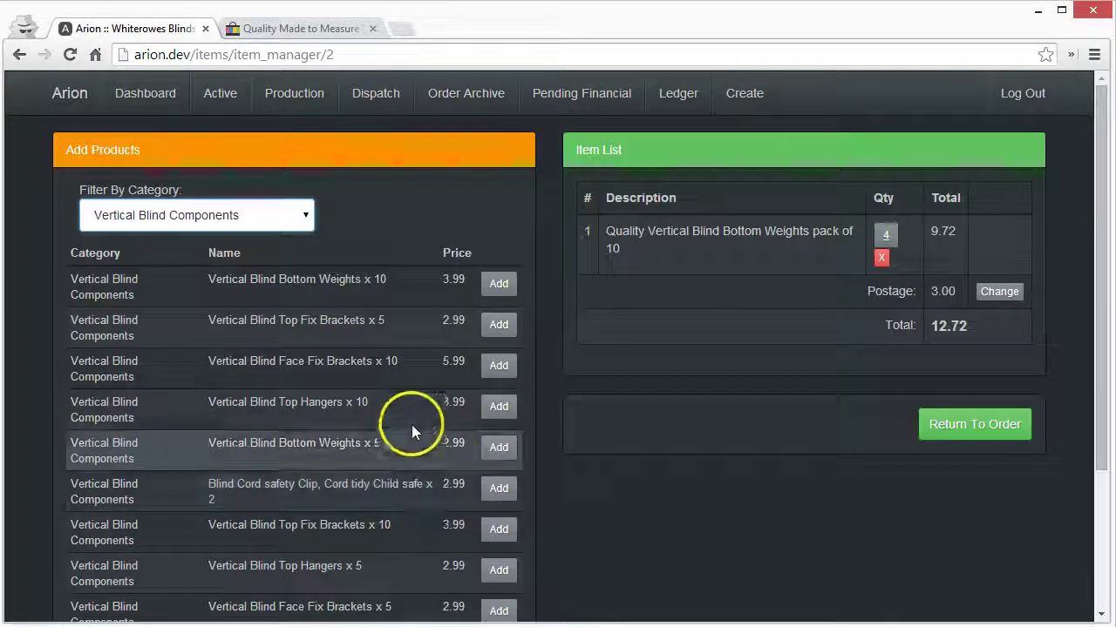
left_click(291, 214)
left_click(194, 253)
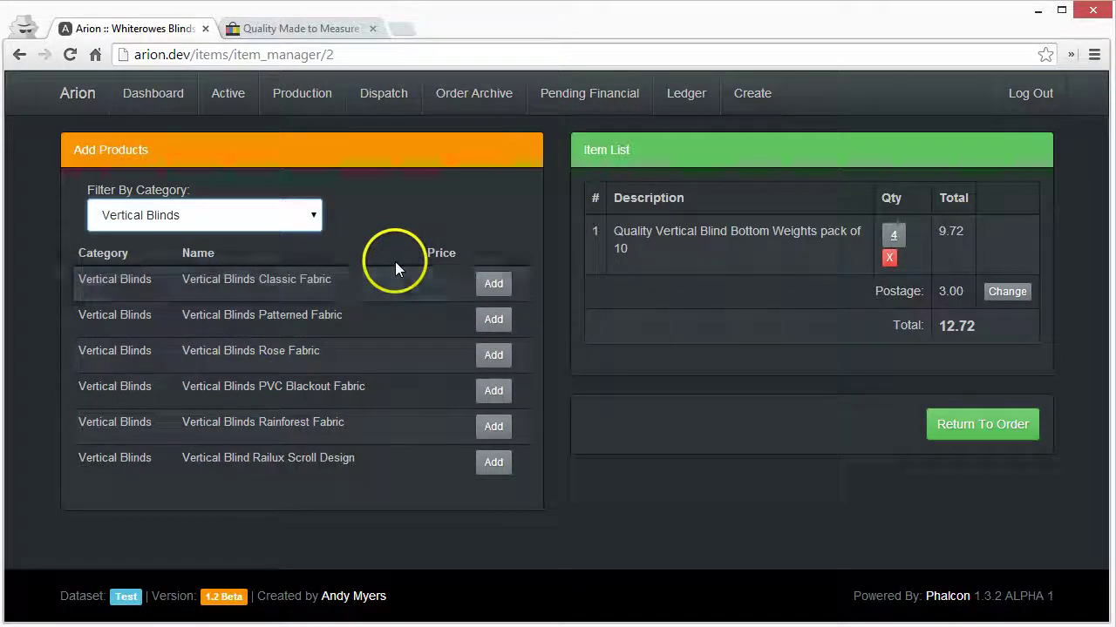
Start a Vertical Blinds Classic Fabric blind and enter 654 x 654 measurements
left_click(488, 283)
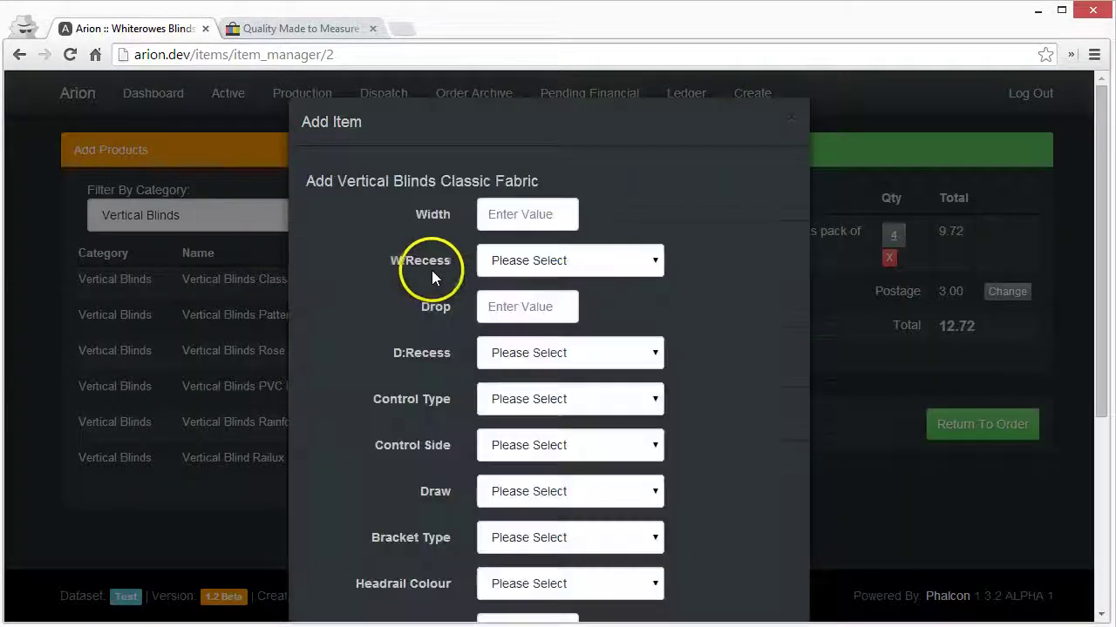
left_click(512, 214)
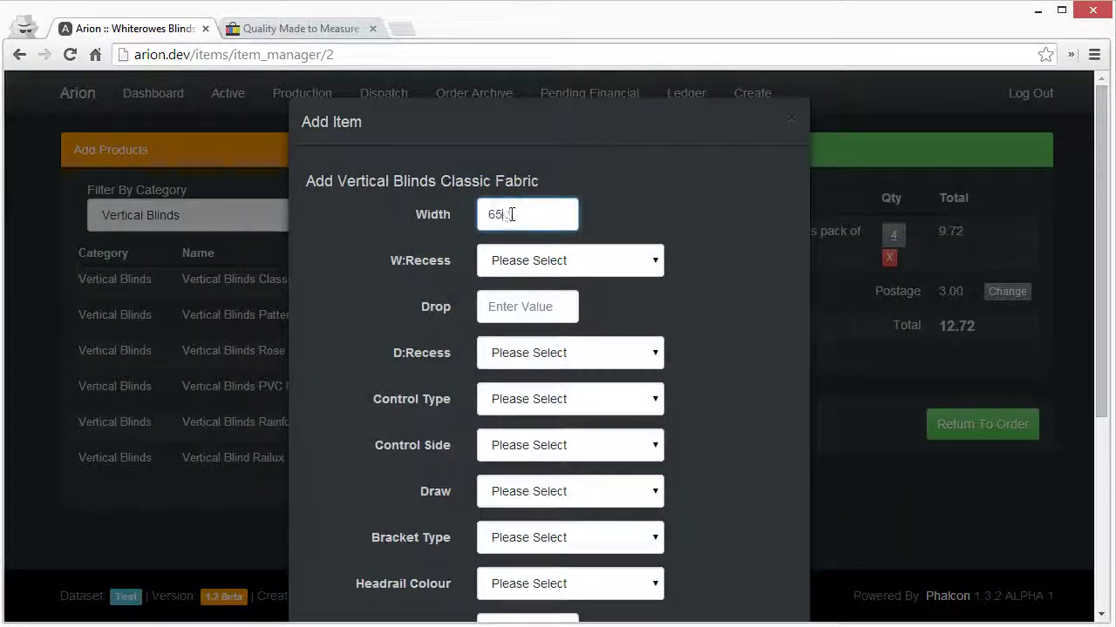
key("Tab")
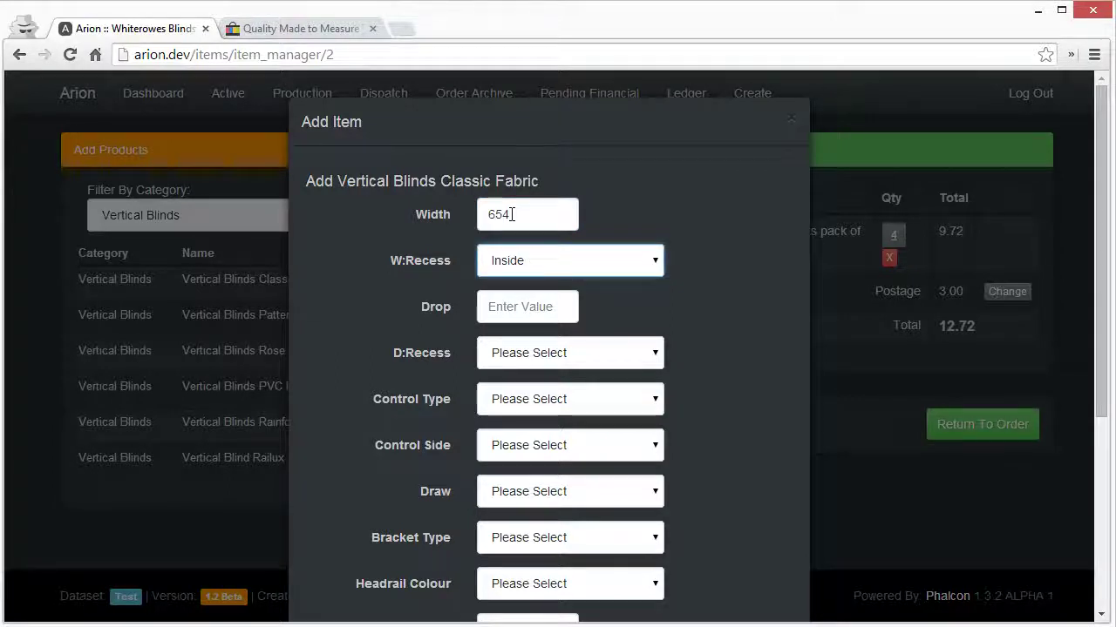
key("Tab")
type("654")
key("Tab")
Set the control type to Wand, control side and draw direction Left, and Top Fix brackets
key("Tab")
key("Down")
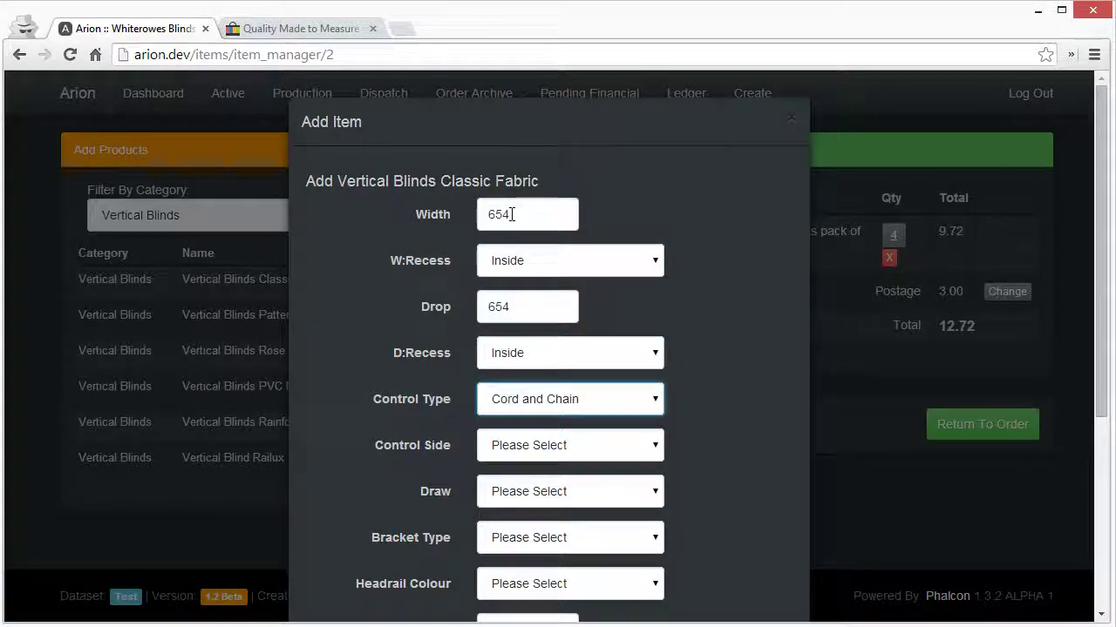
key("Down")
key("Tab")
key("Down")
key("Tab")
key("Down")
key("Tab")
key("Down")
key("Tab")
key("Tab")
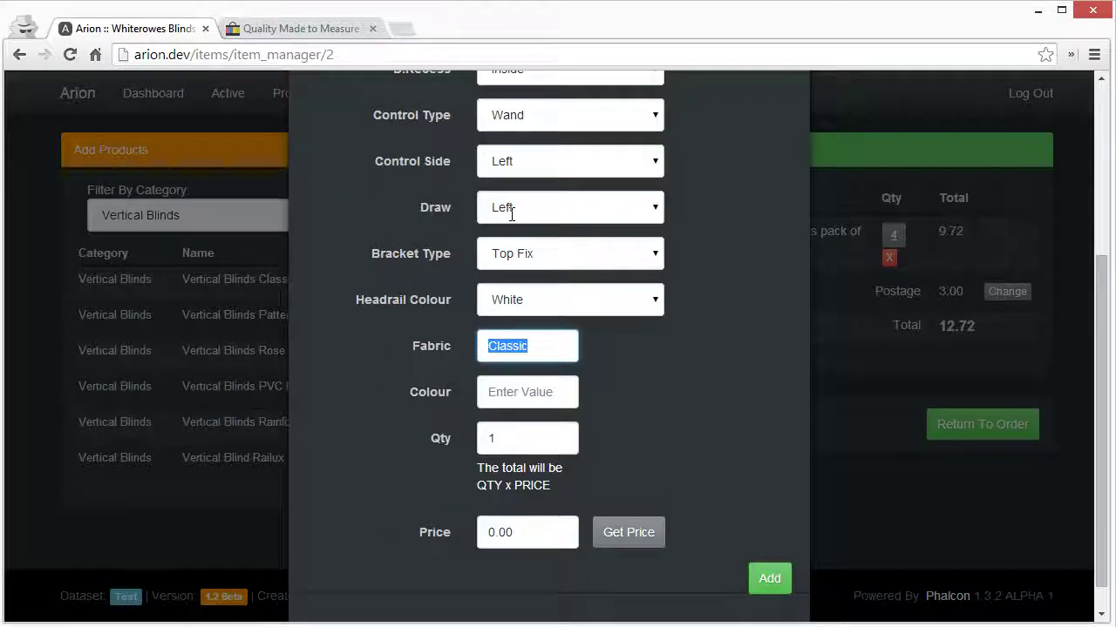
key("Tab")
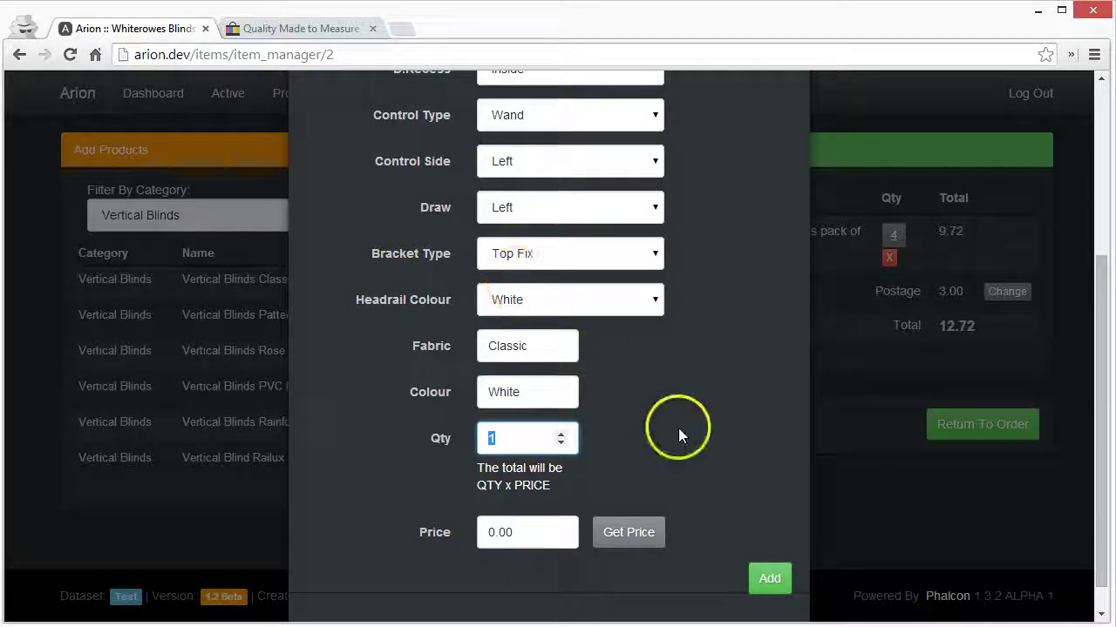
Recheck the width and drop values and calculate the blind's price
left_click(623, 530)
scroll(684, 411, "up", 3)
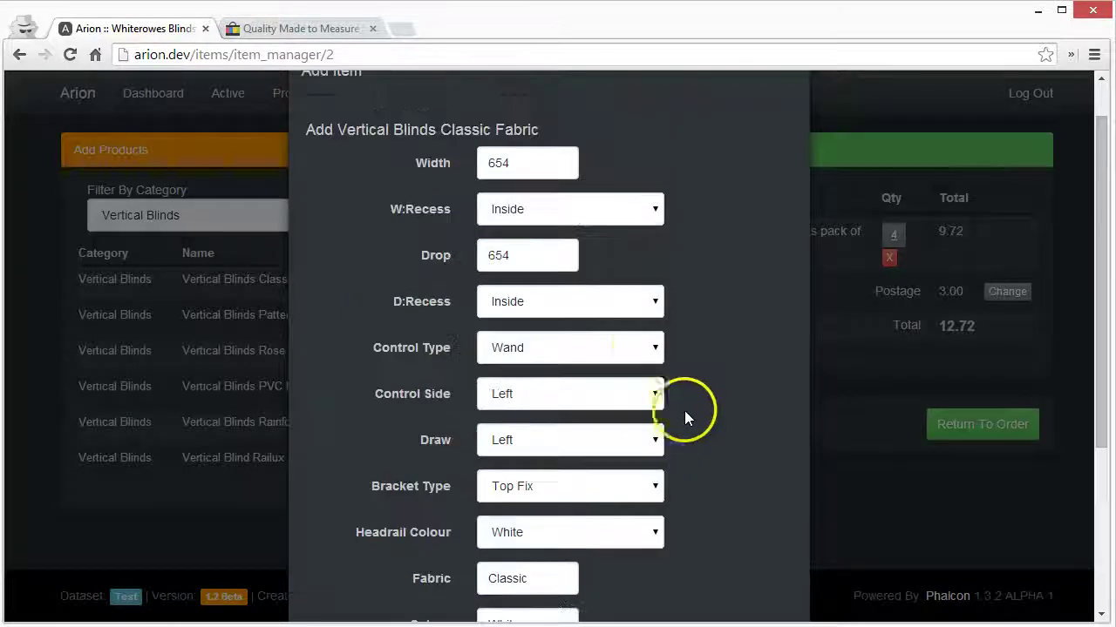
left_click(514, 161)
left_click(514, 257)
left_click(529, 164)
left_click(523, 254)
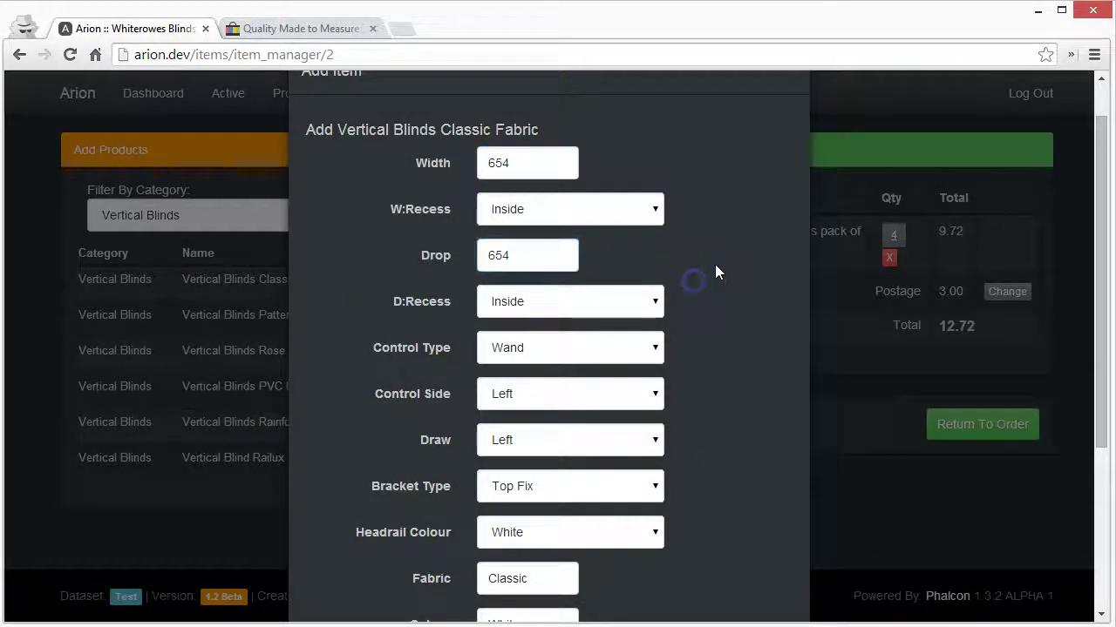
left_click(693, 281)
scroll(715, 265, "down", 3)
scroll(648, 241, "up", 4)
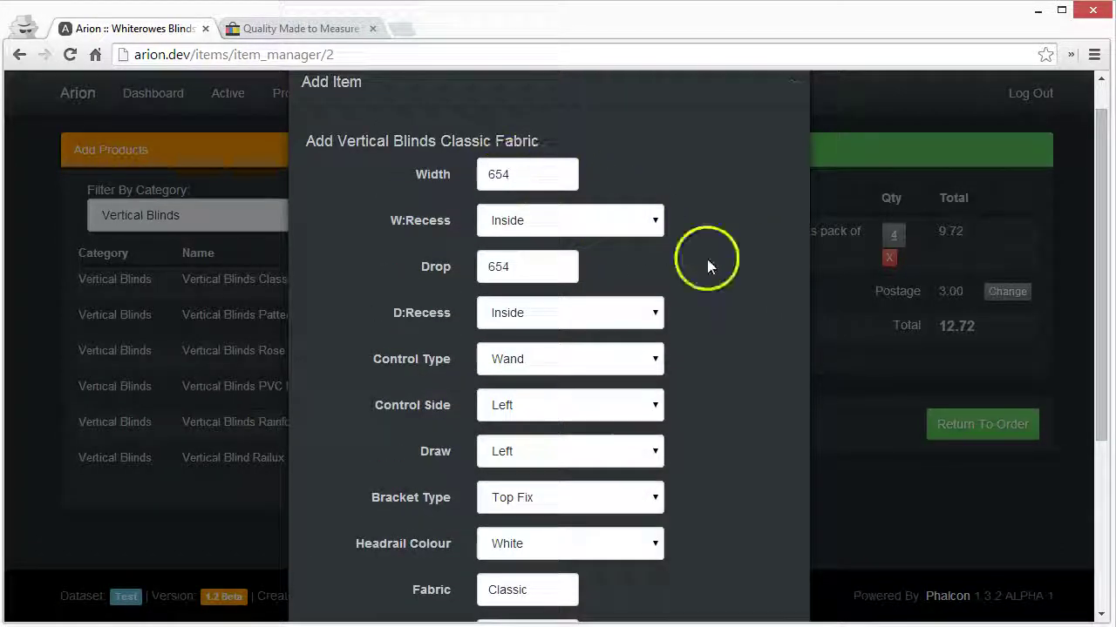
scroll(707, 259, "down", 3)
left_click(472, 511)
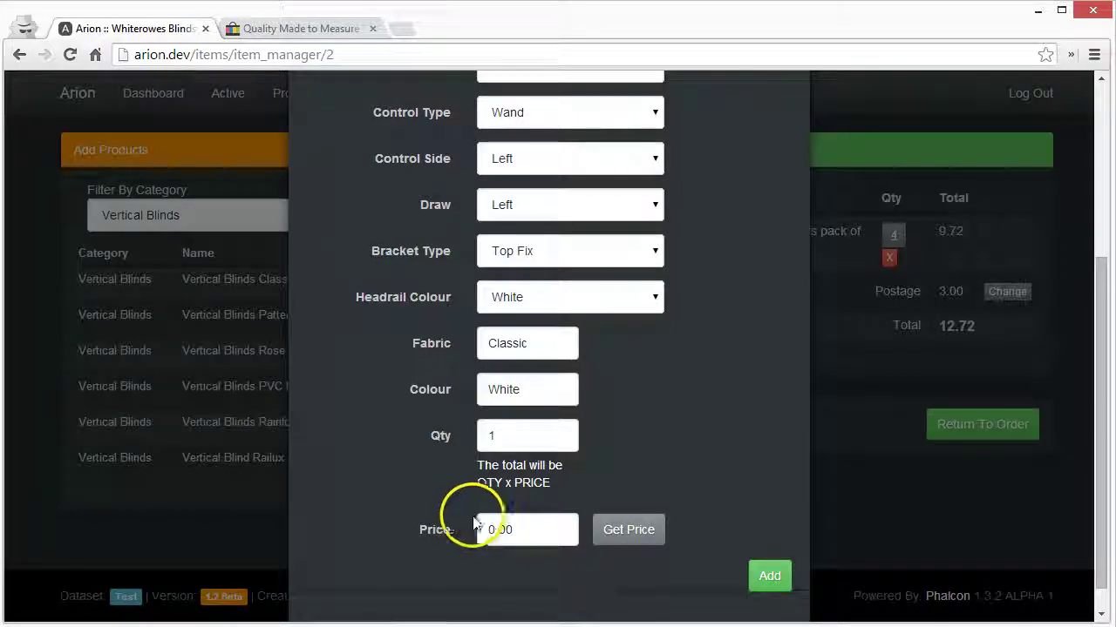
left_click(629, 532)
Add the priced blind to the order, with an Item List total of 32.71, and return to the order
left_click(646, 446)
scroll(593, 304, "up", 3)
scroll(598, 311, "down", 4)
left_click(504, 509)
left_click(767, 554)
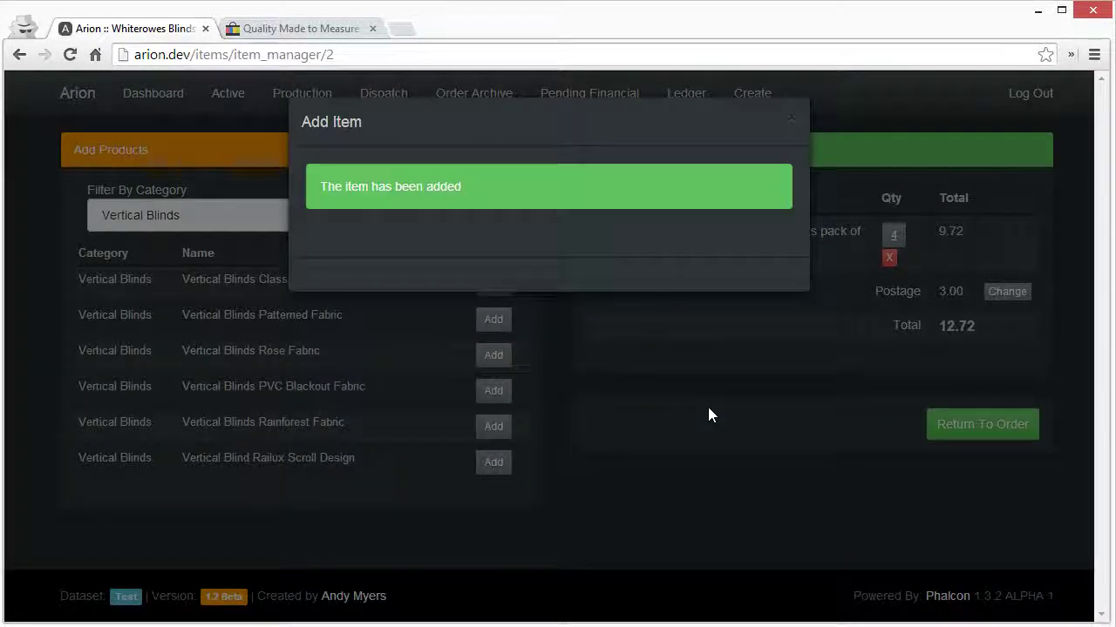
left_click(718, 416)
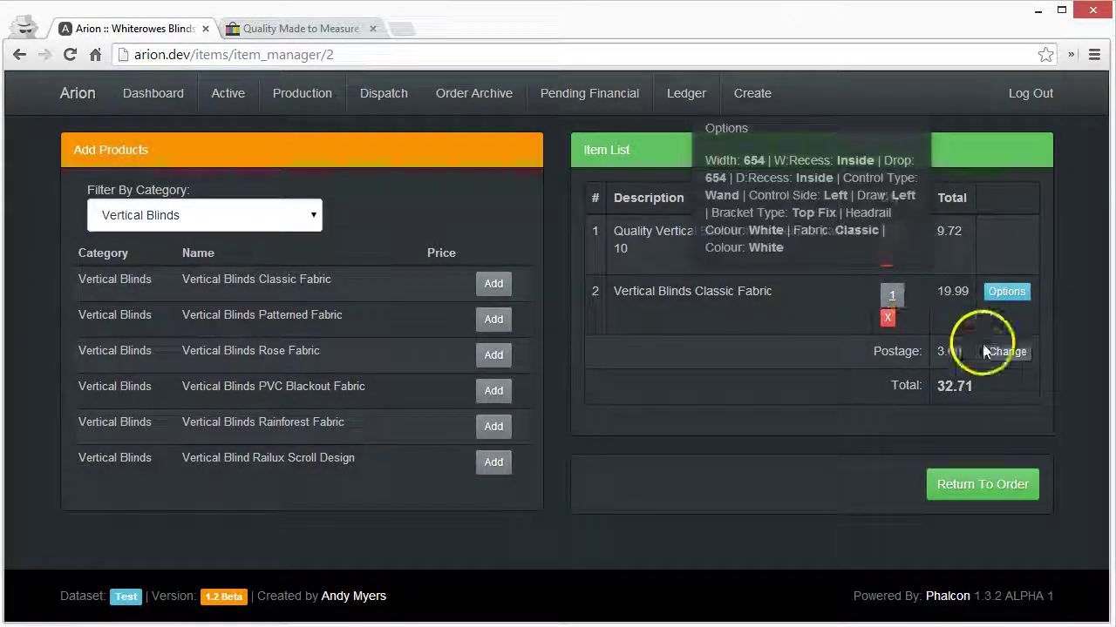
mouse_move(907, 309)
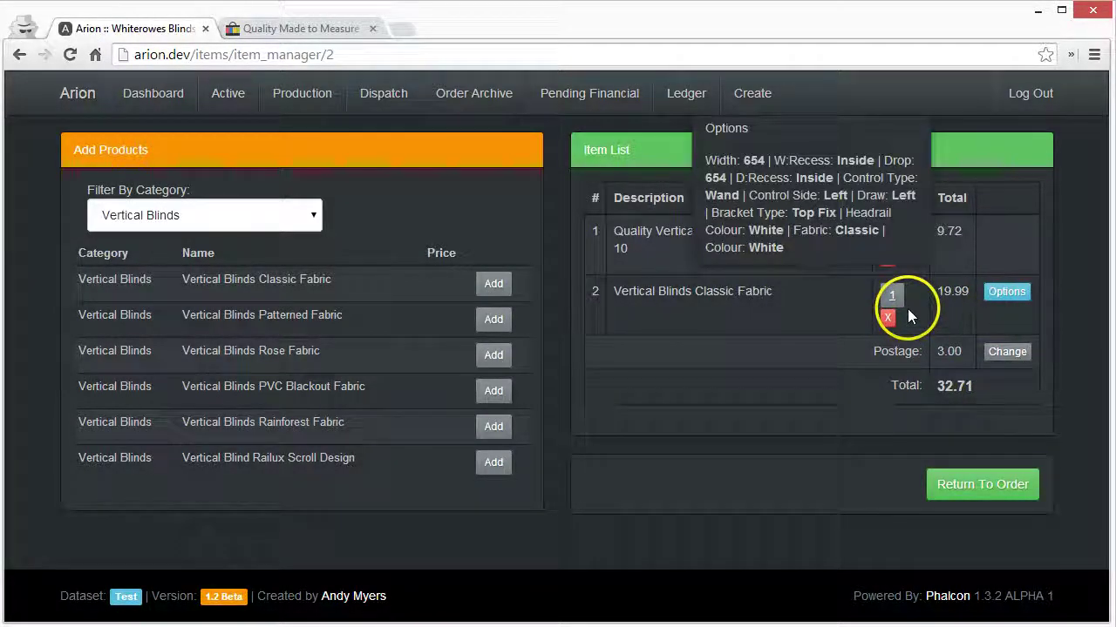
left_click(960, 496)
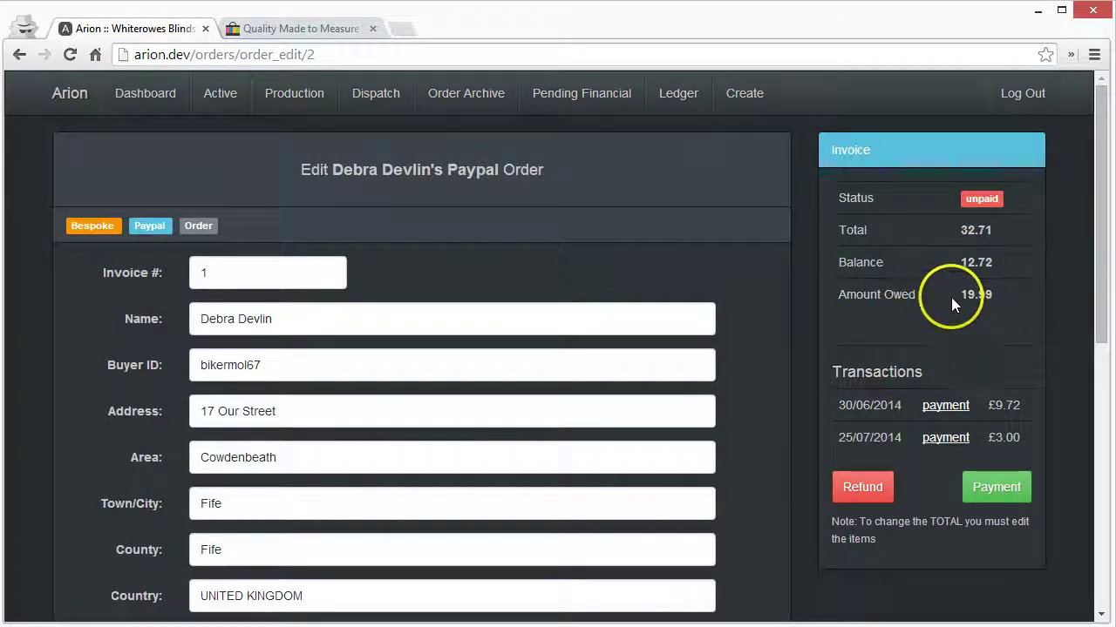
Add a £19.99 payment for the amount owed, then go to the Active orders list
scroll(914, 329, "down", 1)
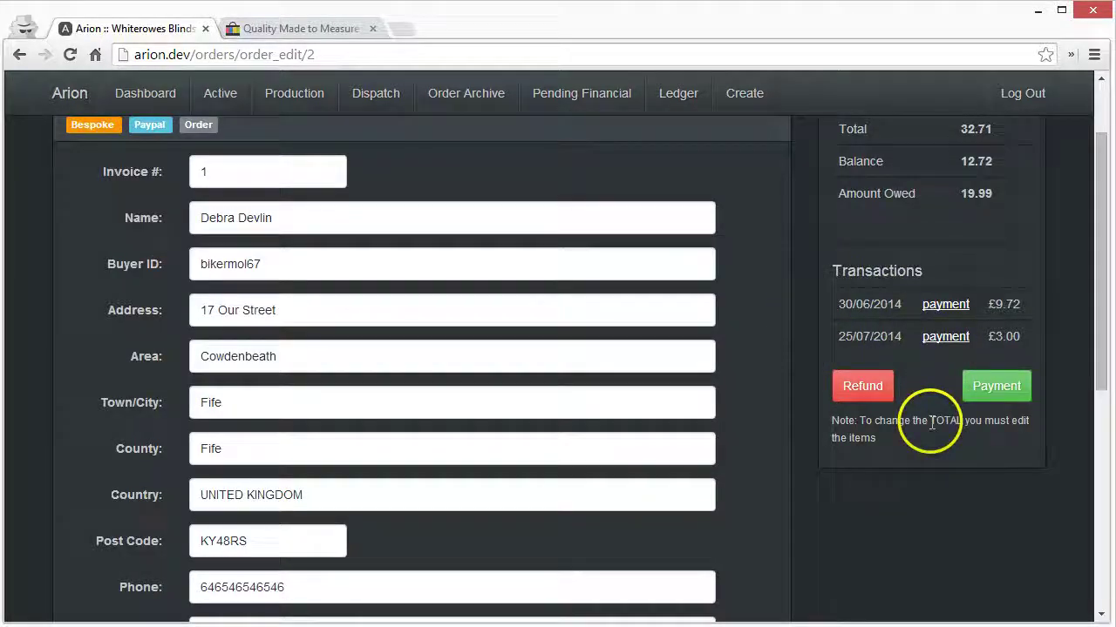
left_click(980, 388)
left_click(763, 338)
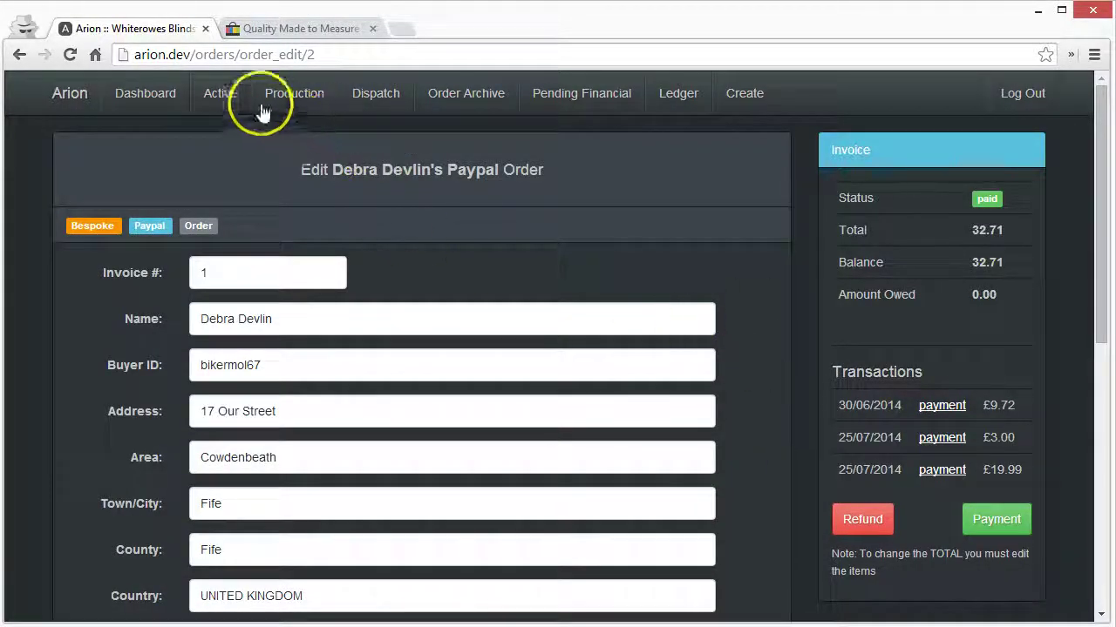
left_click(243, 103)
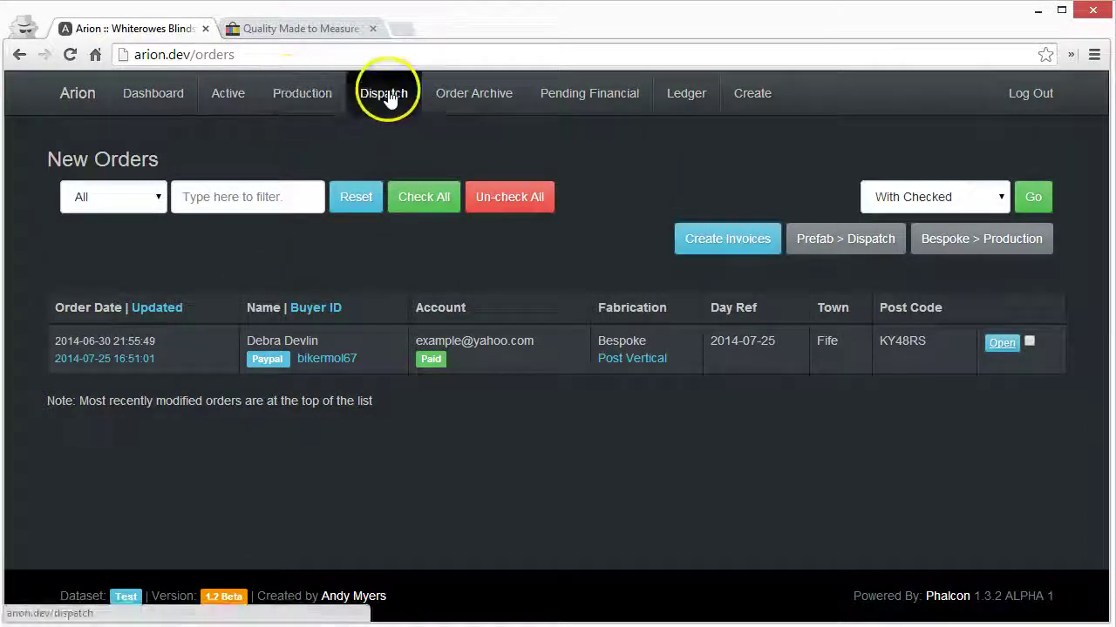
Send the ticked PayPal order from New Orders to Dispatch and check the Dispatch list
left_click(388, 98)
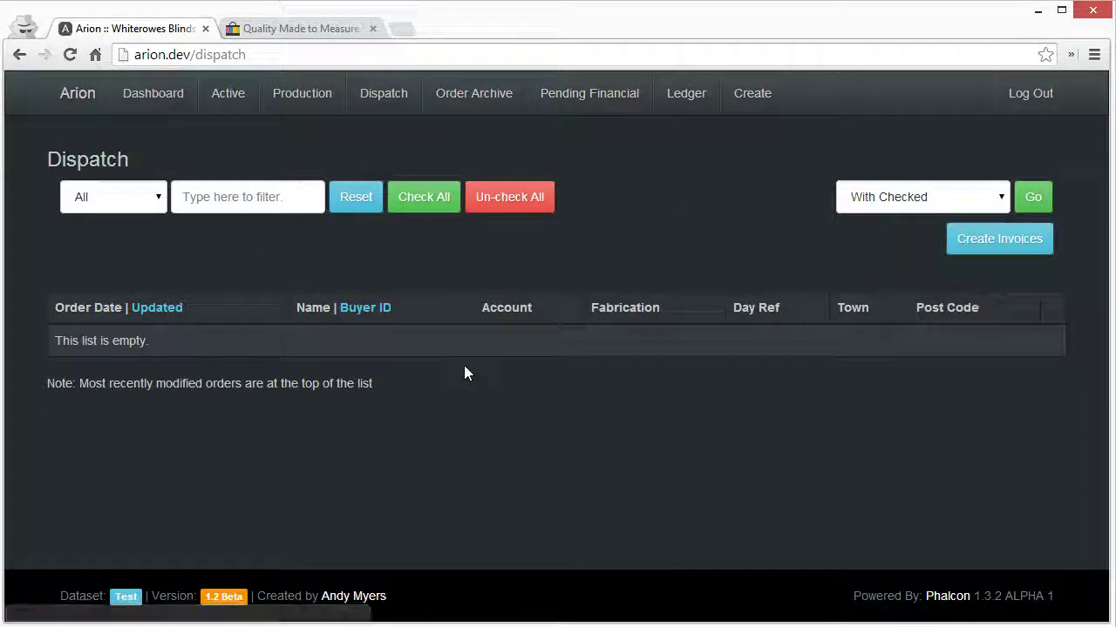
left_click(324, 197)
left_click(328, 321)
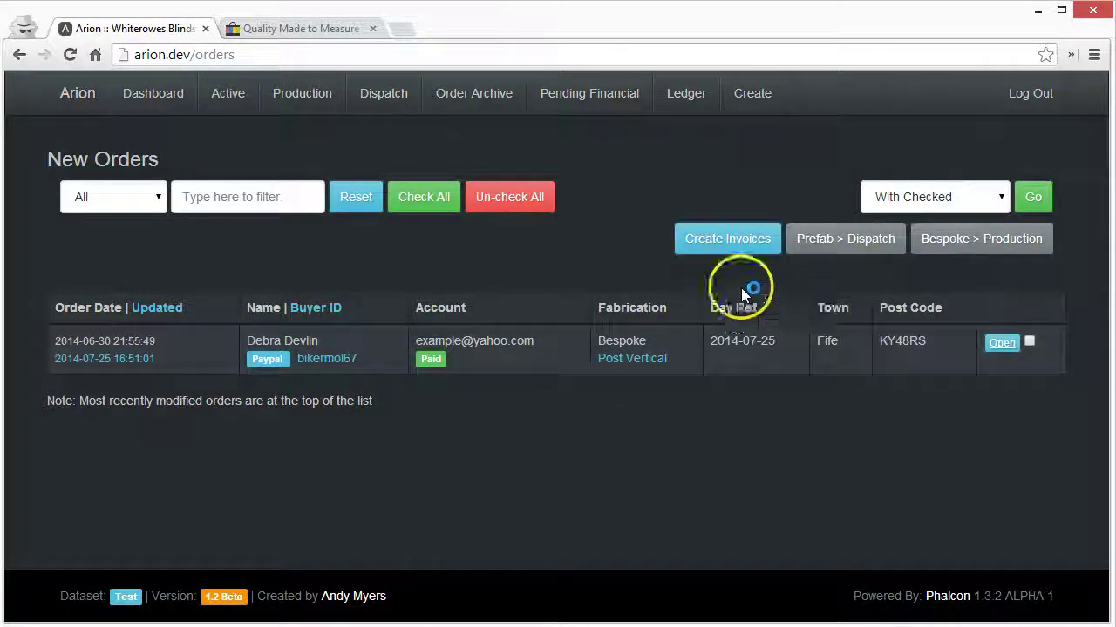
left_click(1030, 342)
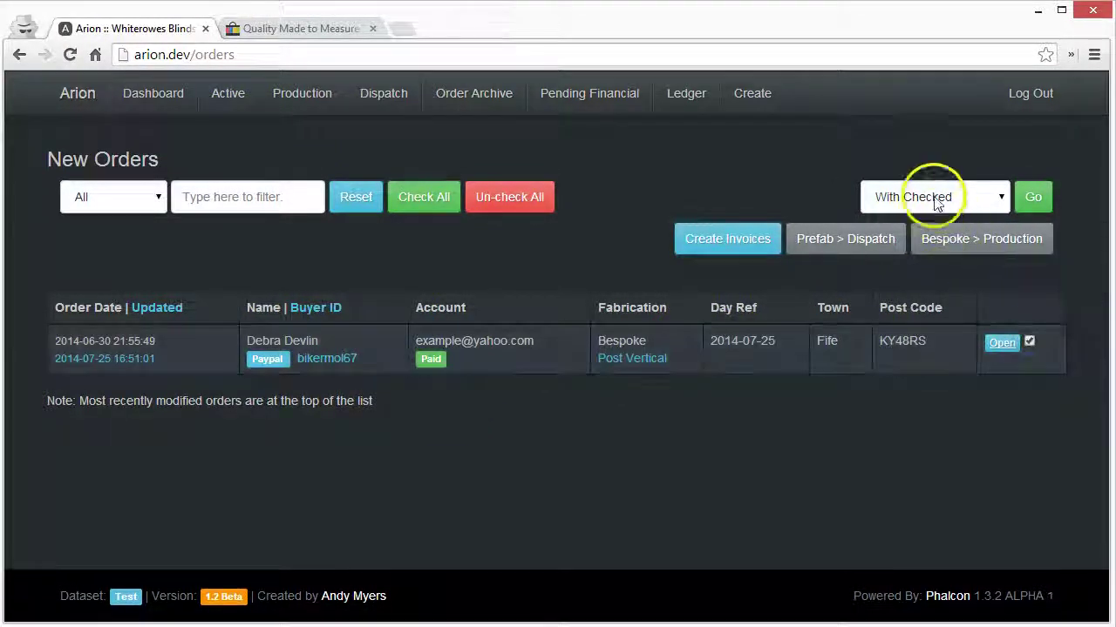
left_click(936, 200)
left_click(941, 249)
left_click(1031, 198)
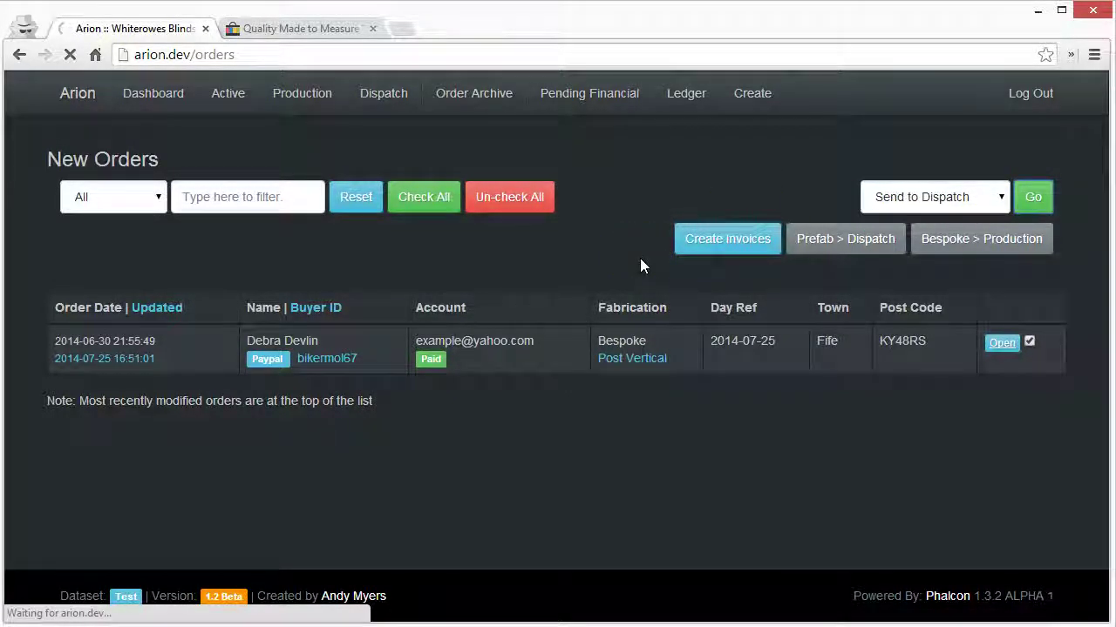
left_click(385, 100)
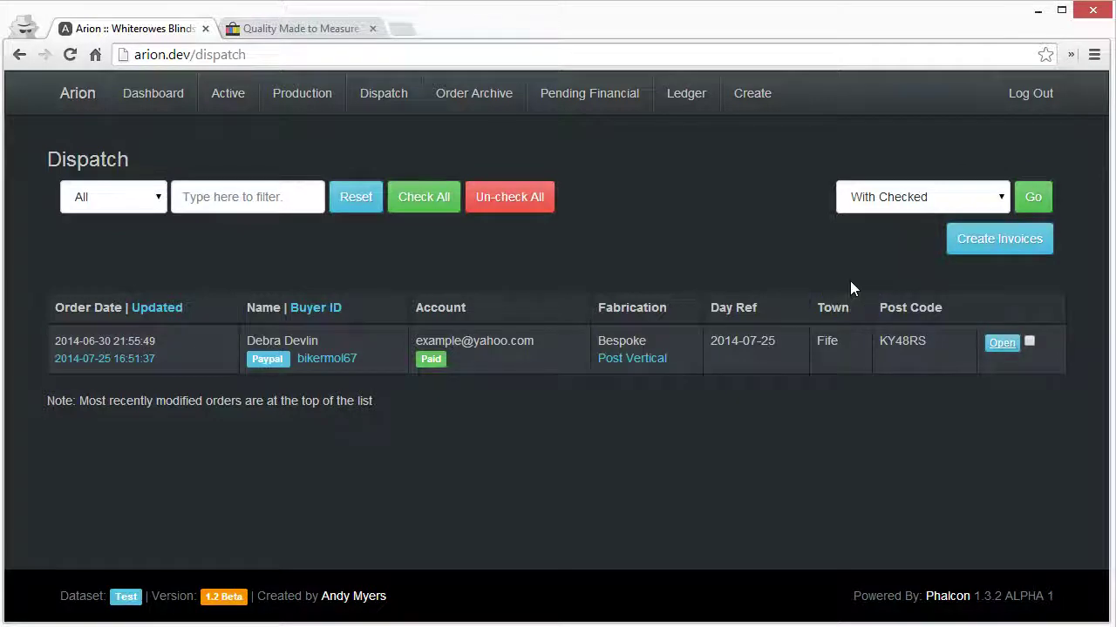
Tick the PayPal order in Dispatch and choose the Send to Complete action
left_click(1028, 342)
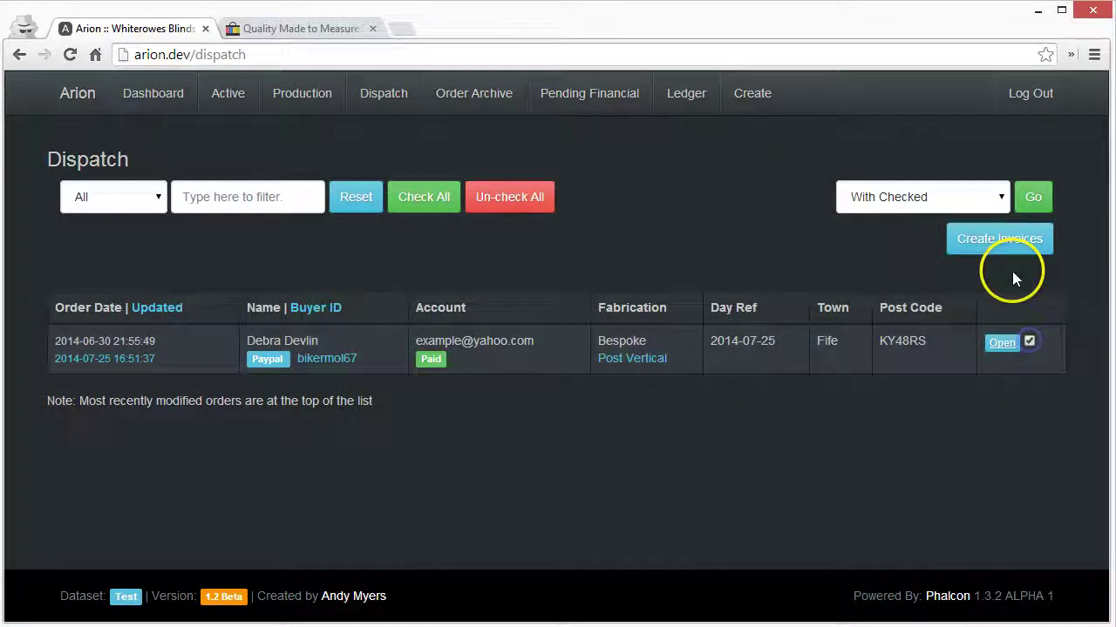
left_click(969, 197)
left_click(967, 261)
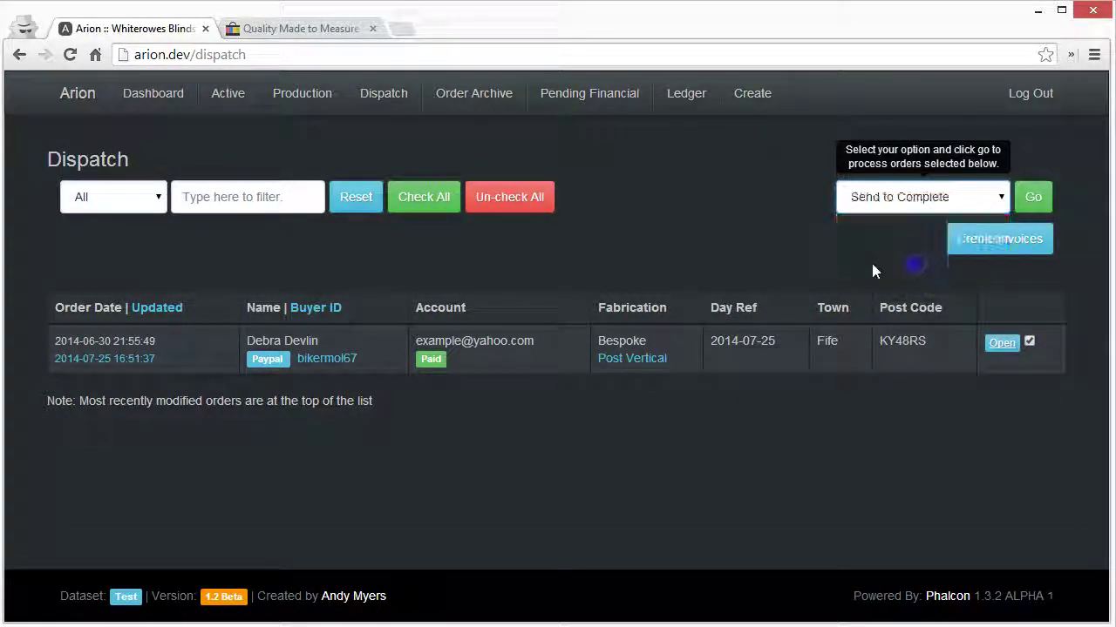
left_click(462, 103)
left_click(645, 163)
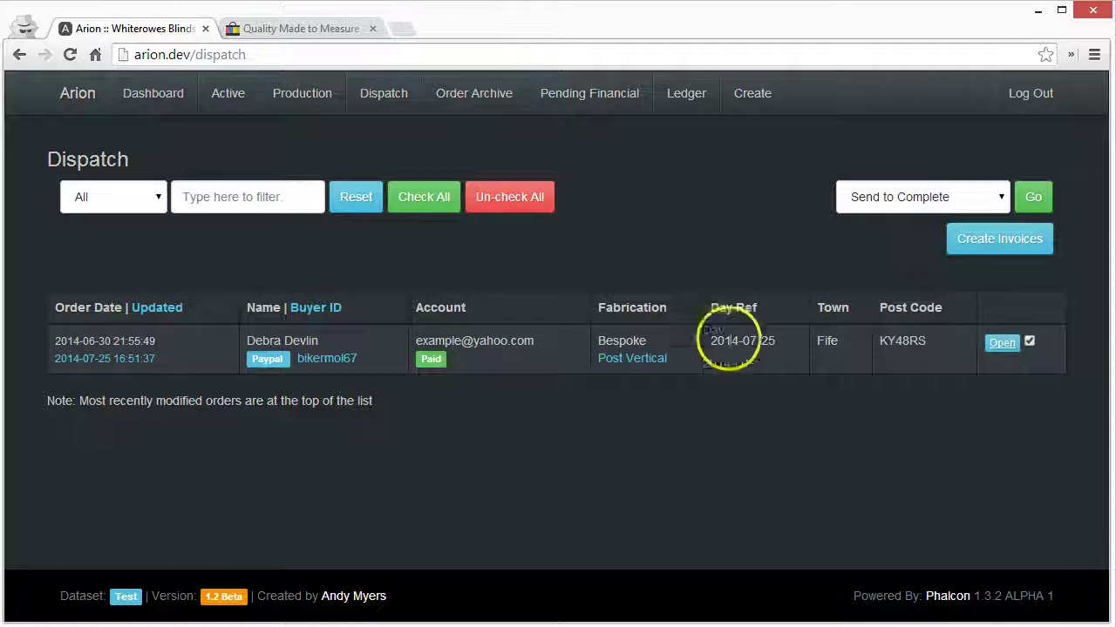
Look up the existing customer by name in Check Account and start a new order for them
left_click(753, 93)
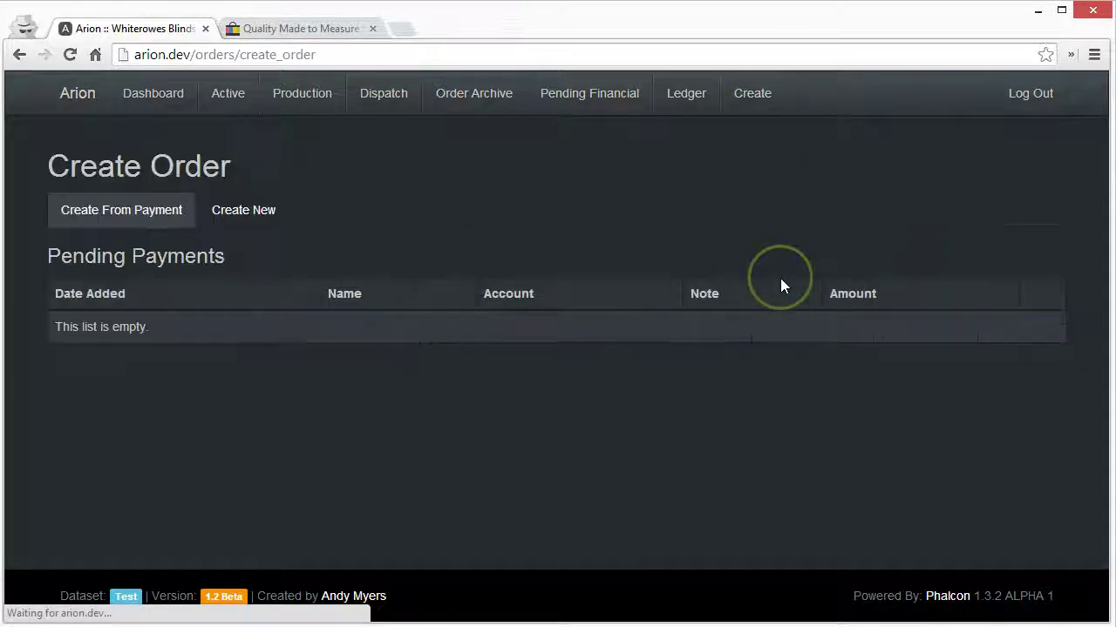
left_click(276, 220)
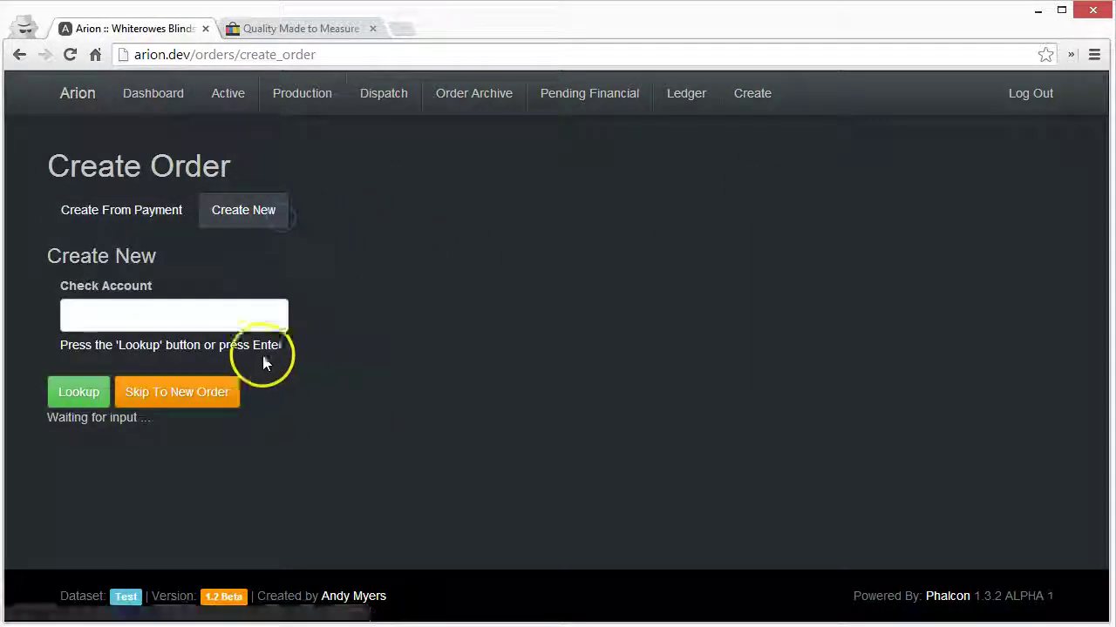
left_click(221, 315)
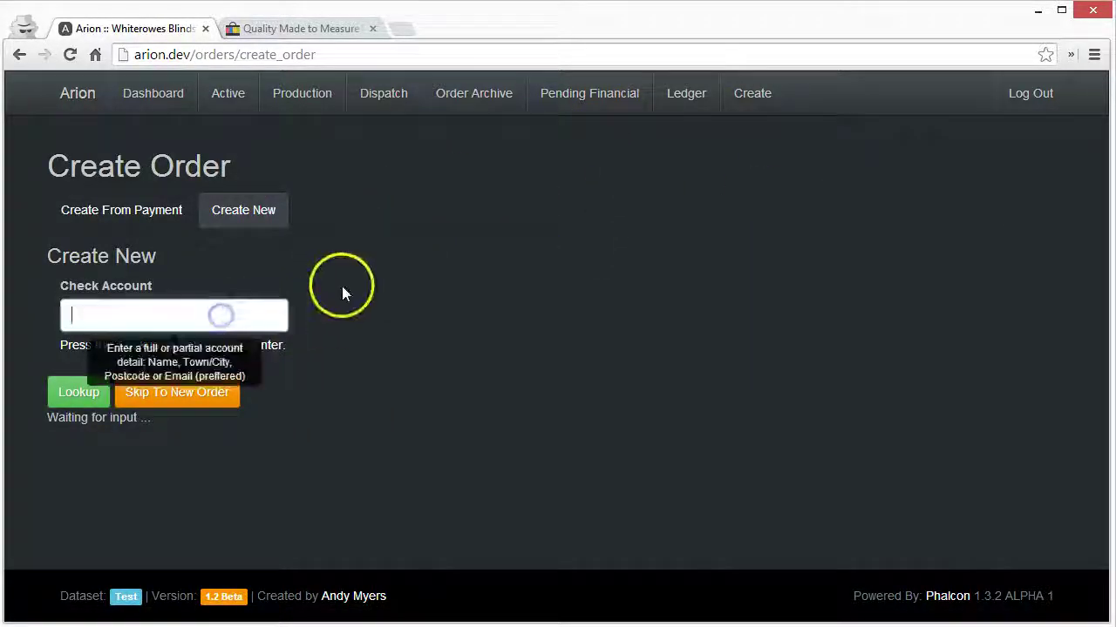
left_click(590, 105)
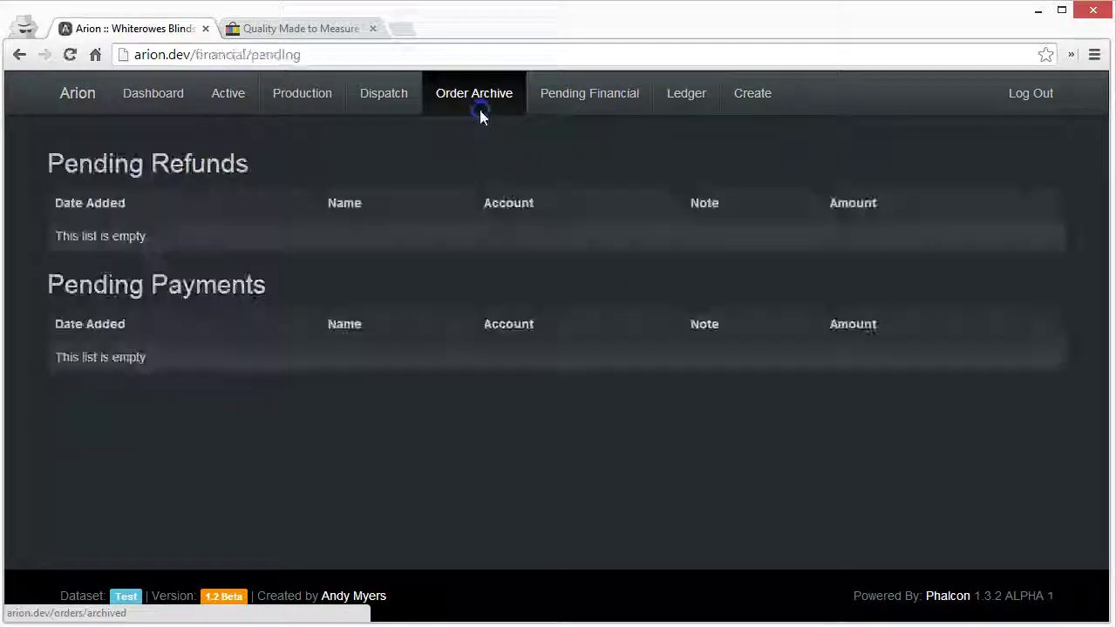
left_click(398, 99)
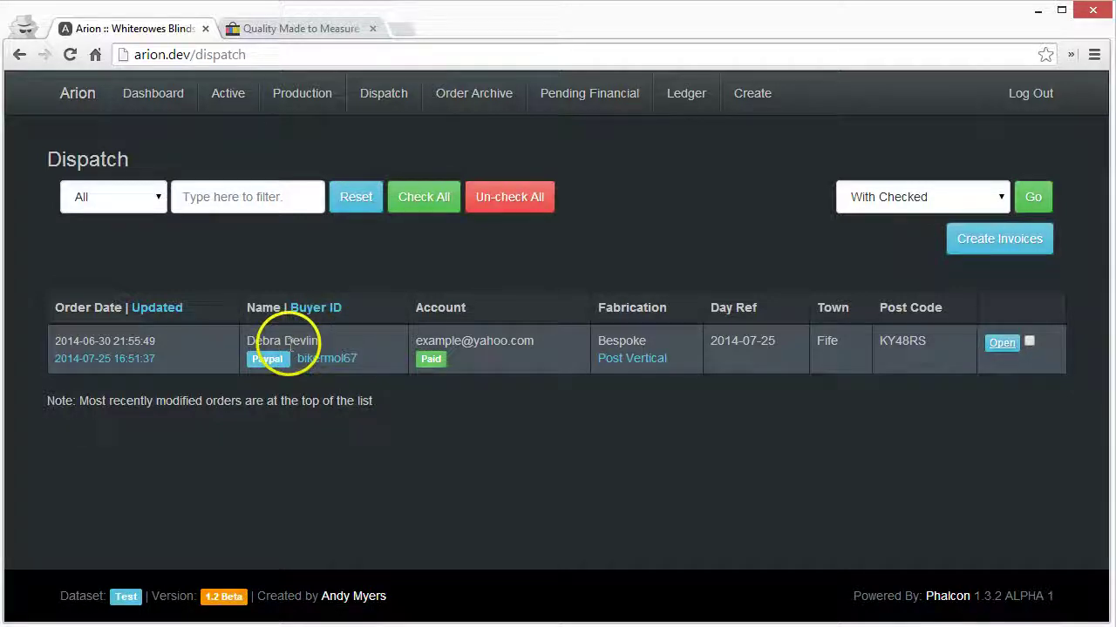
left_click(749, 94)
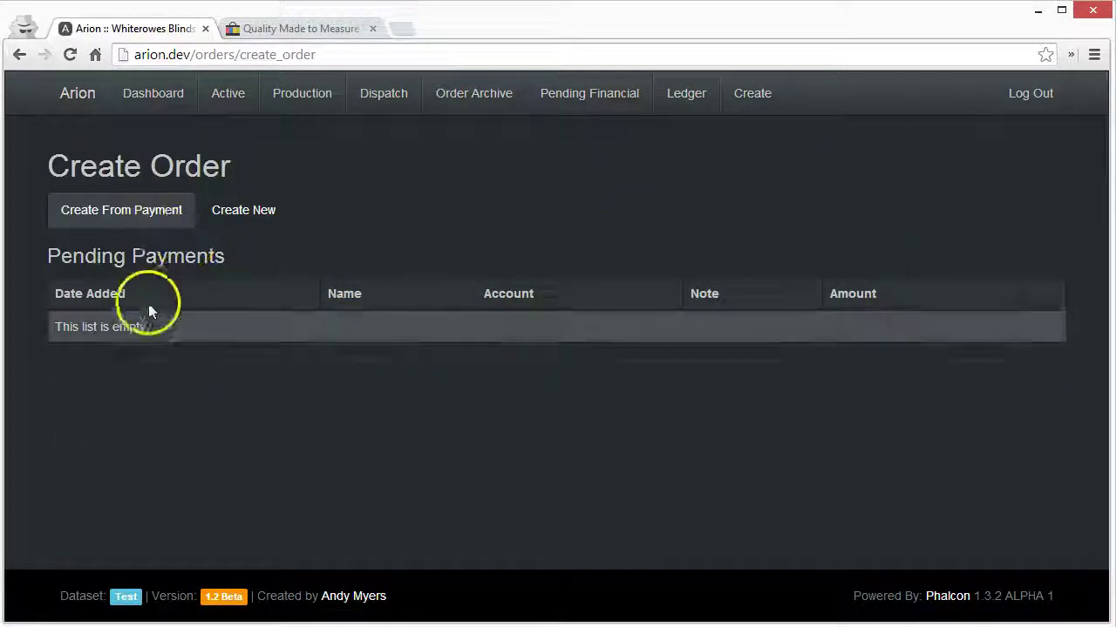
left_click(237, 212)
left_click(197, 319)
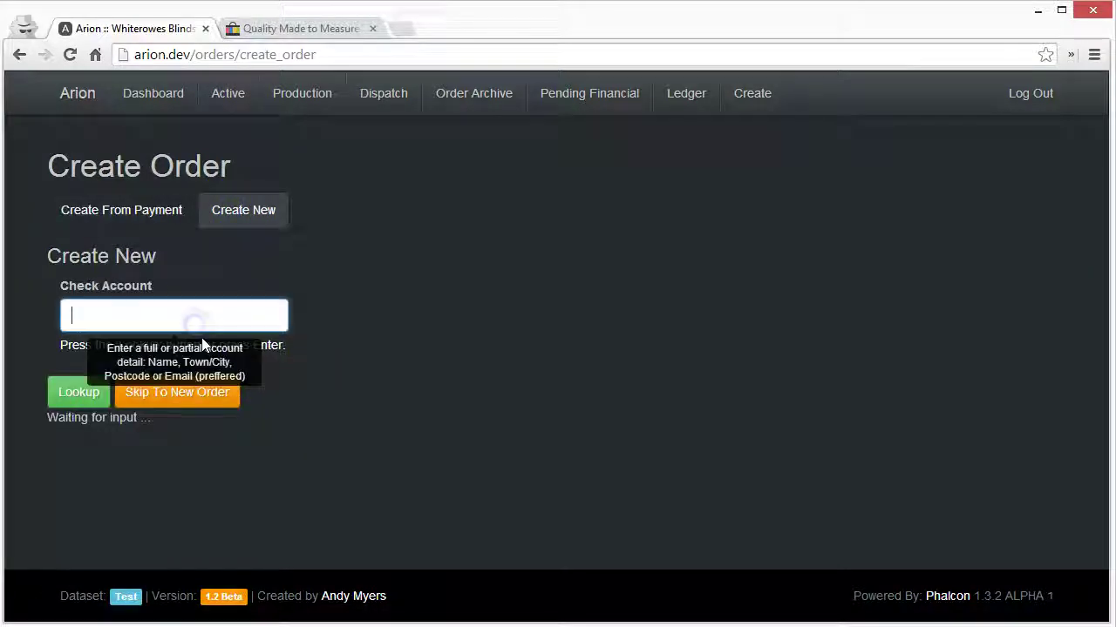
type("debra")
left_click(76, 392)
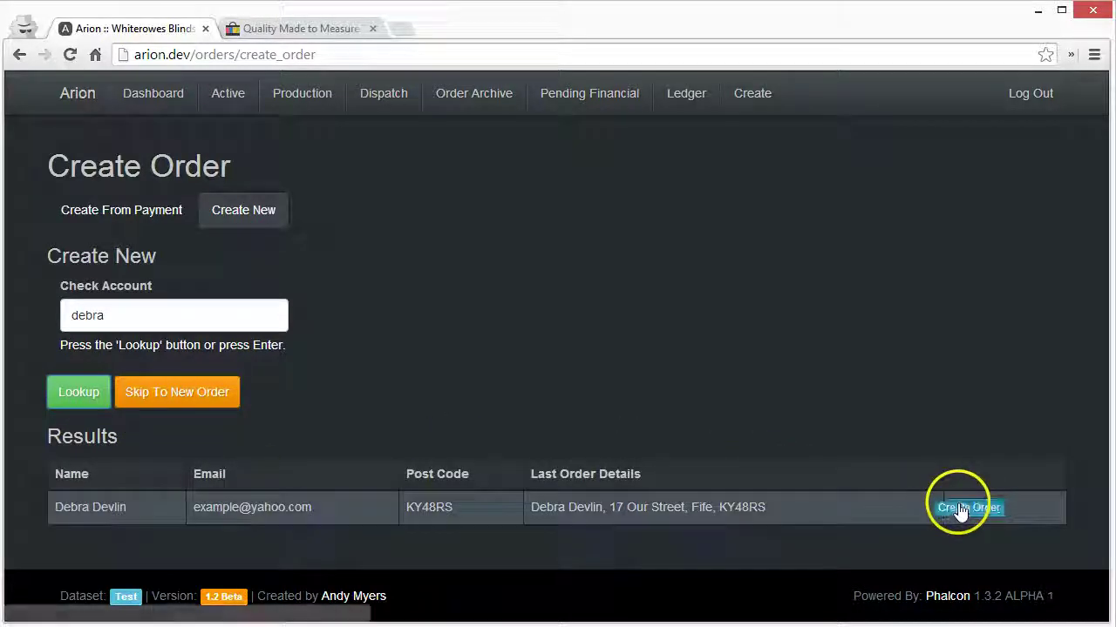
left_click(963, 509)
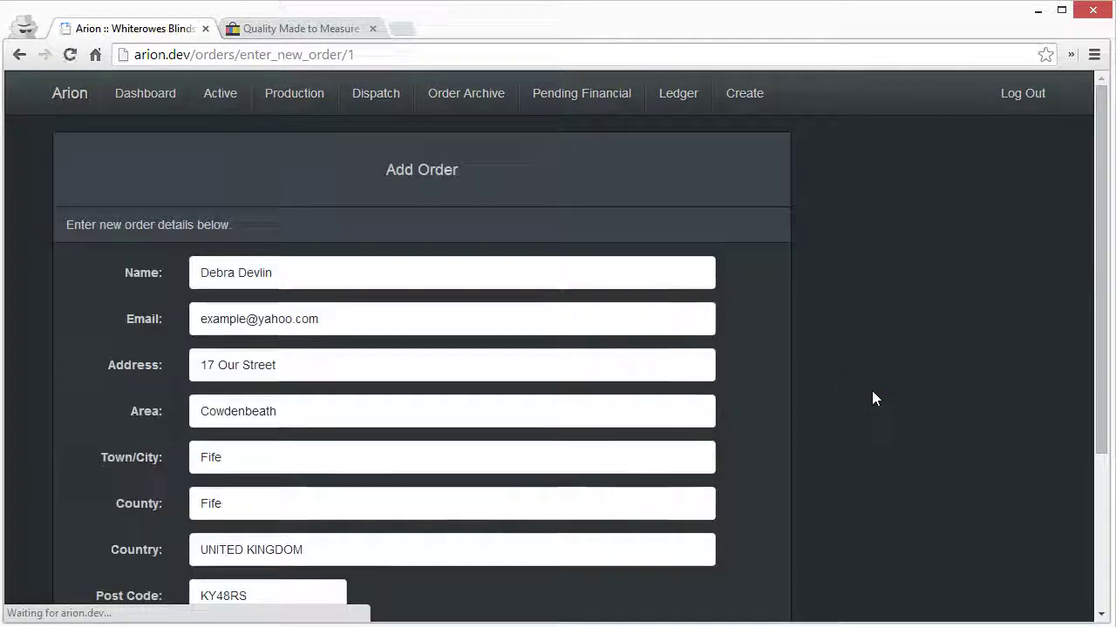
Add one Vertical Blind Bottom Weights x 10 at £3.99, pay in cash, and view Active orders
scroll(683, 326, "down", 3)
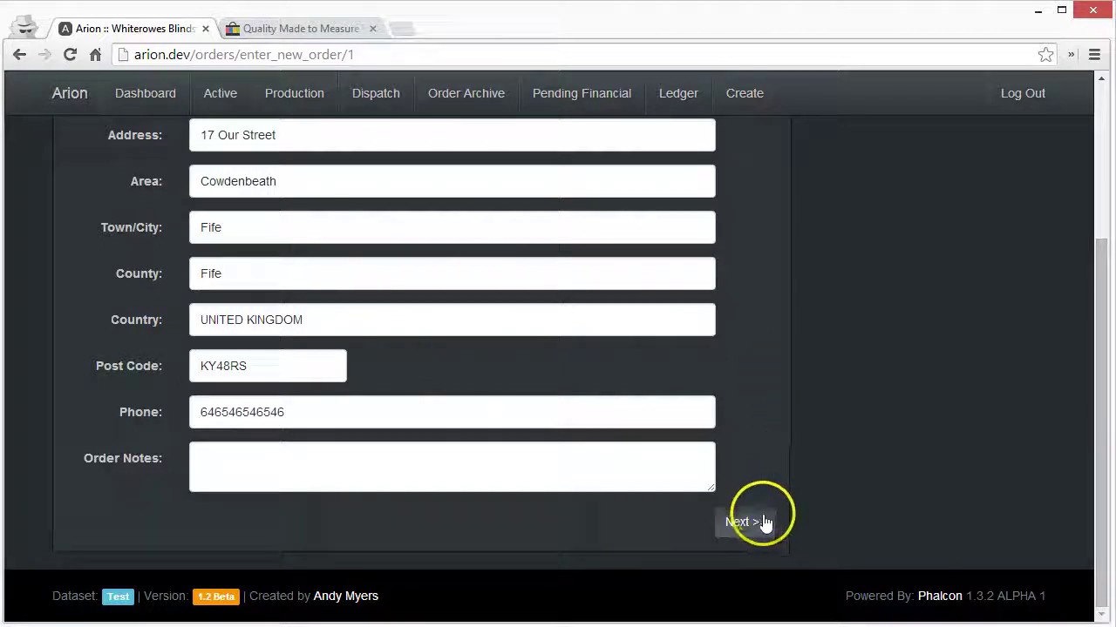
left_click(755, 520)
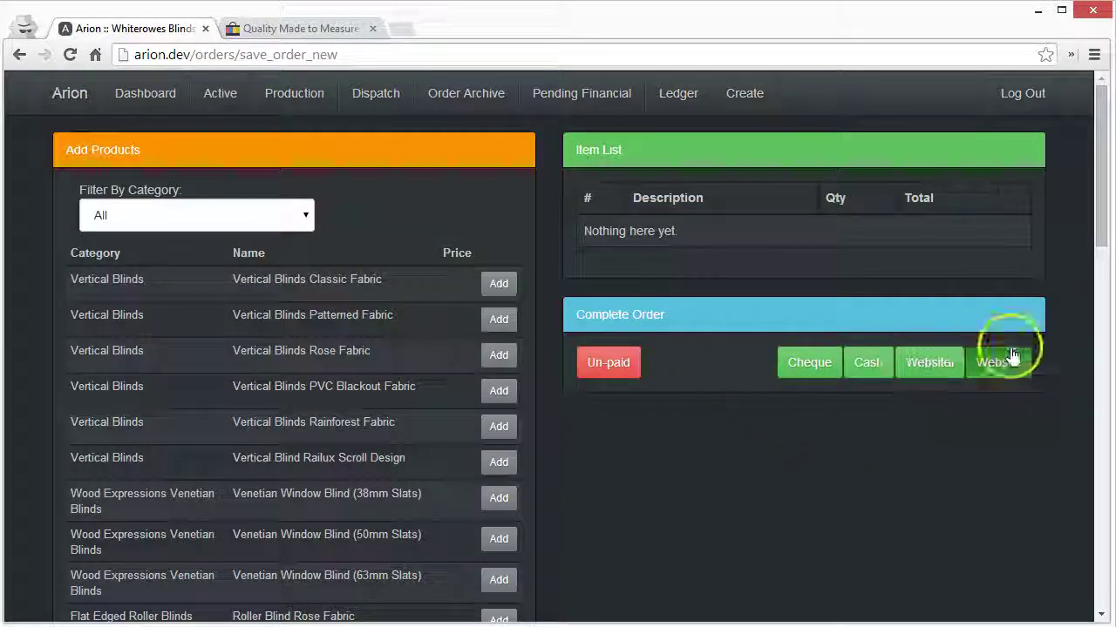
scroll(876, 494, "down", 1)
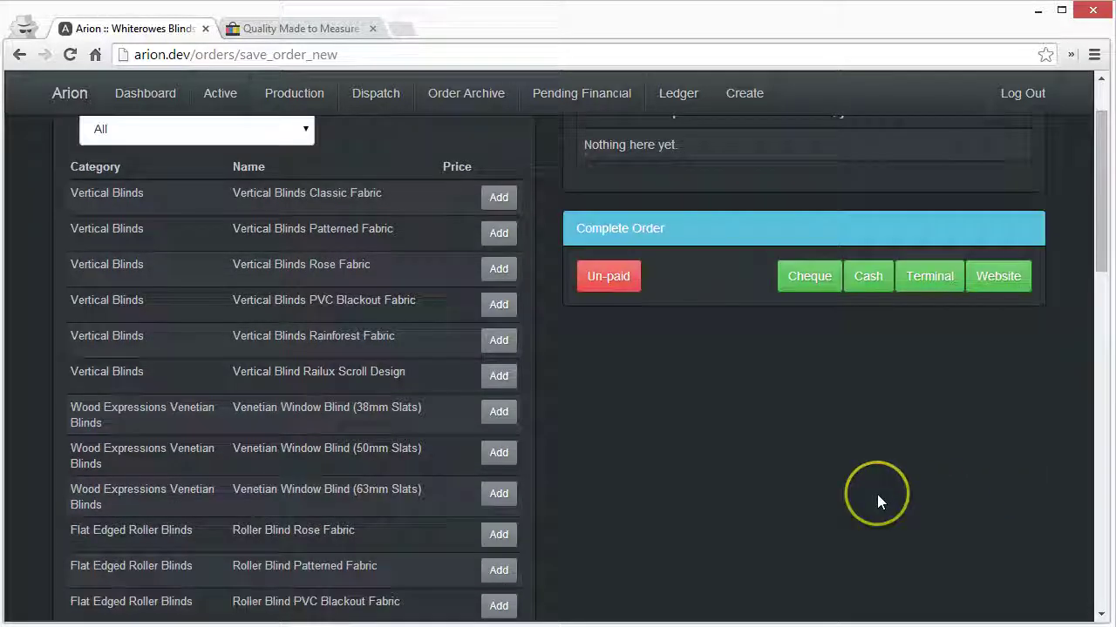
scroll(877, 494, "up", 1)
left_click(835, 348)
scroll(616, 498, "down", 2)
scroll(621, 487, "down", 3)
left_click(498, 443)
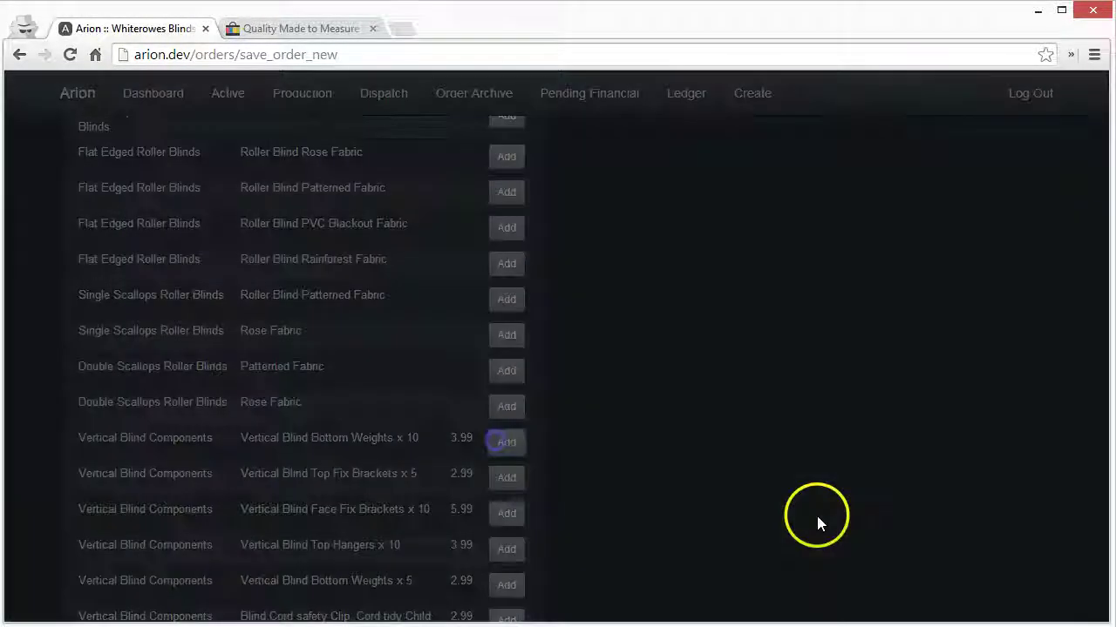
left_click(771, 364)
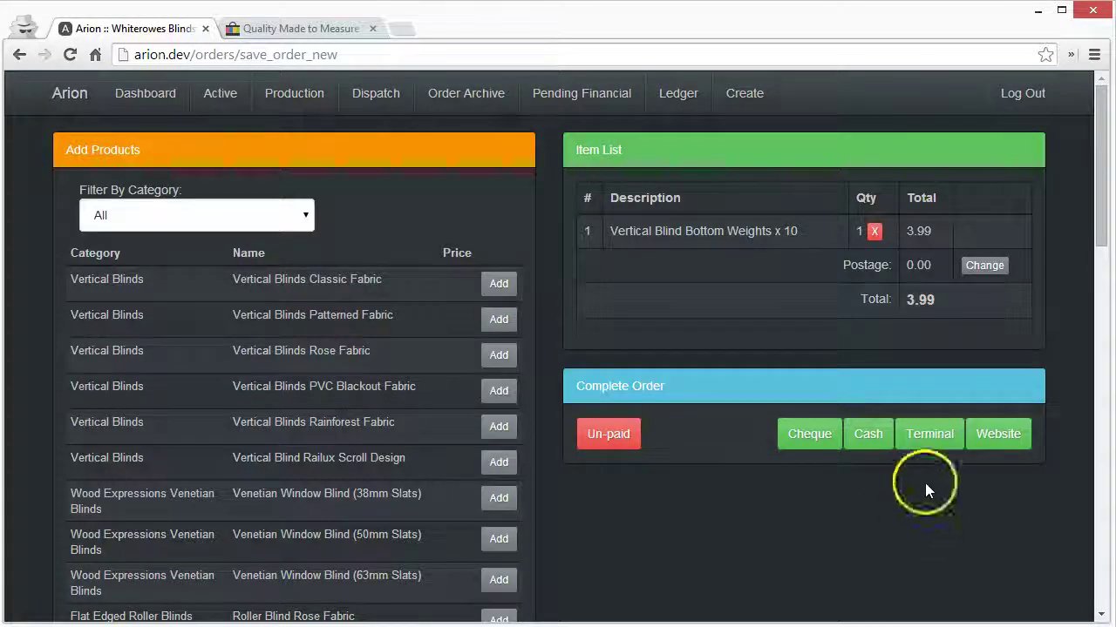
left_click(866, 440)
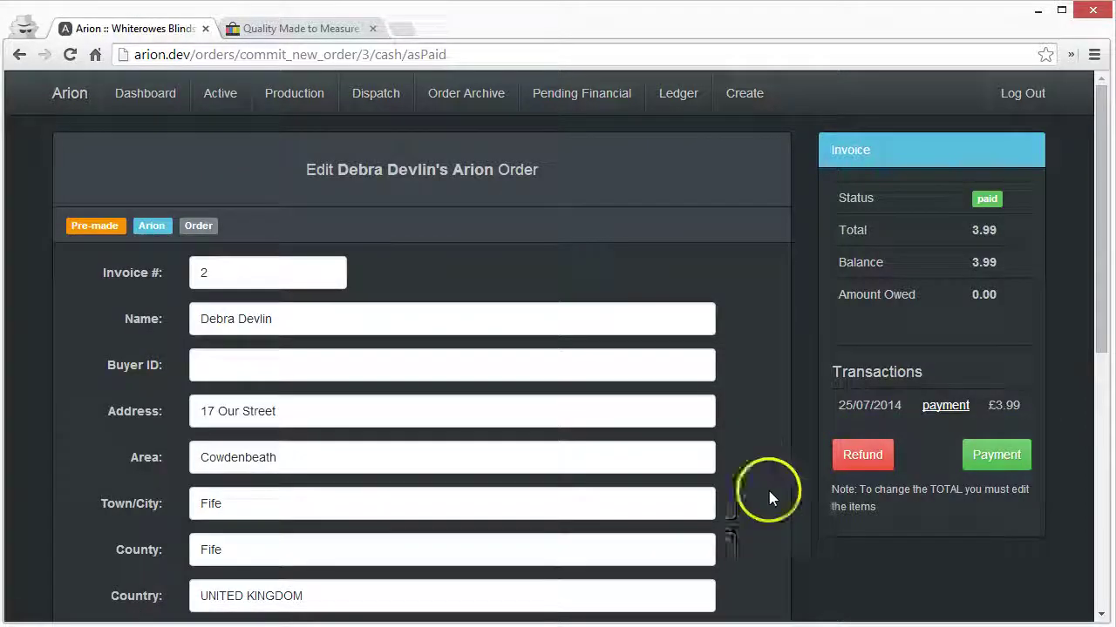
left_click(220, 96)
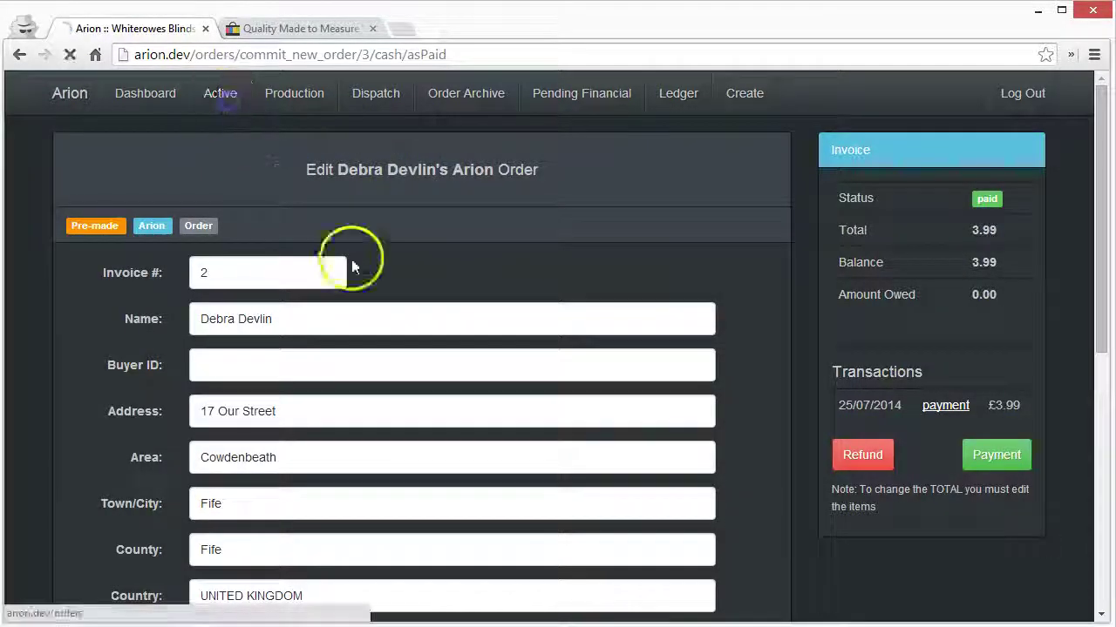